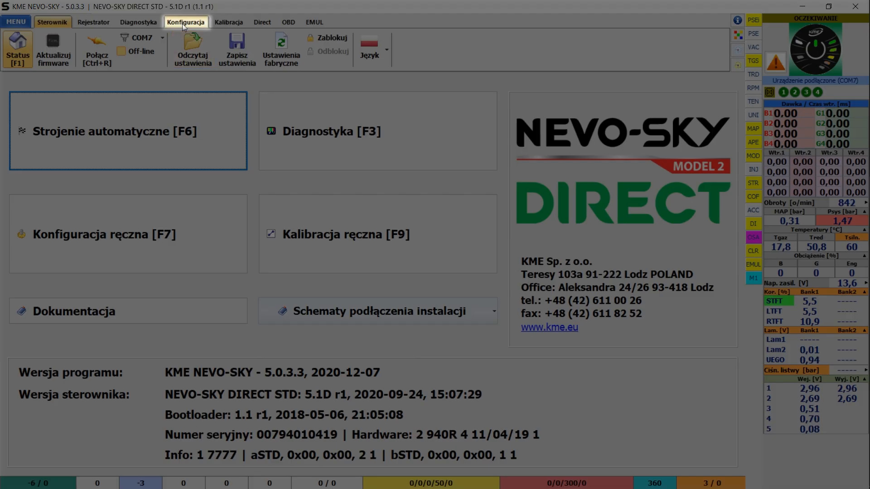
- In the fuel switching configuration, set Temperatura przełączenia to 35 °C and turn on its Auto option
{"action": "left_click", "coordinate": [182, 23]}
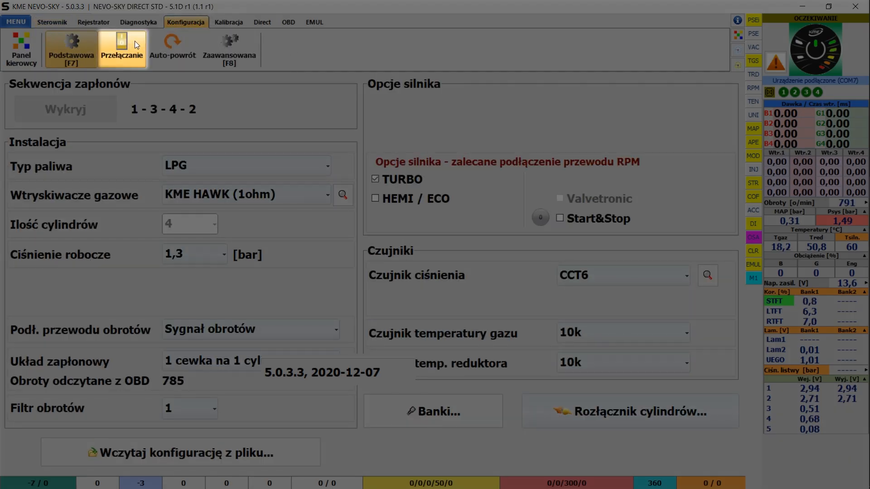
{"action": "left_click", "coordinate": [134, 41]}
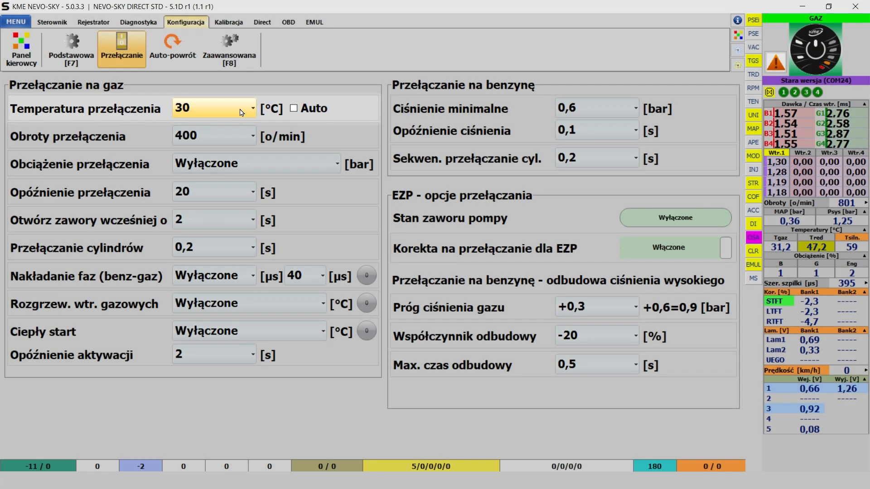
{"action": "left_click", "coordinate": [241, 112]}
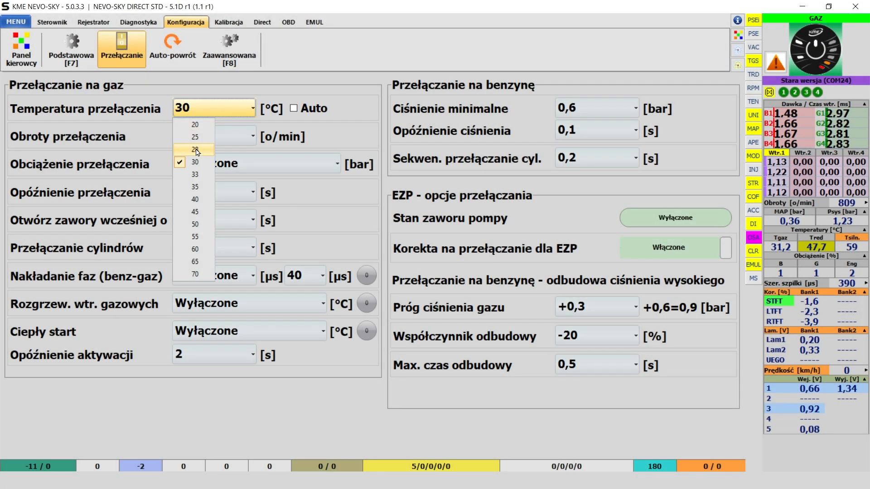
{"action": "left_click", "coordinate": [208, 193]}
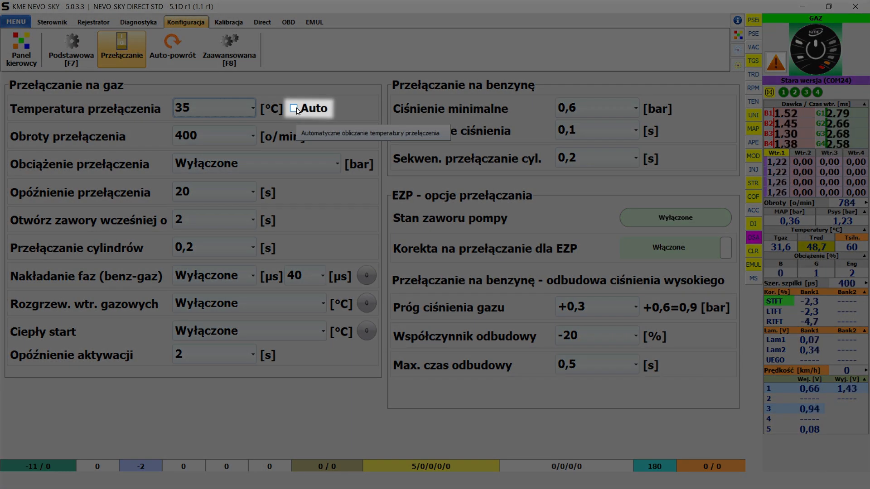
{"action": "left_click", "coordinate": [297, 111]}
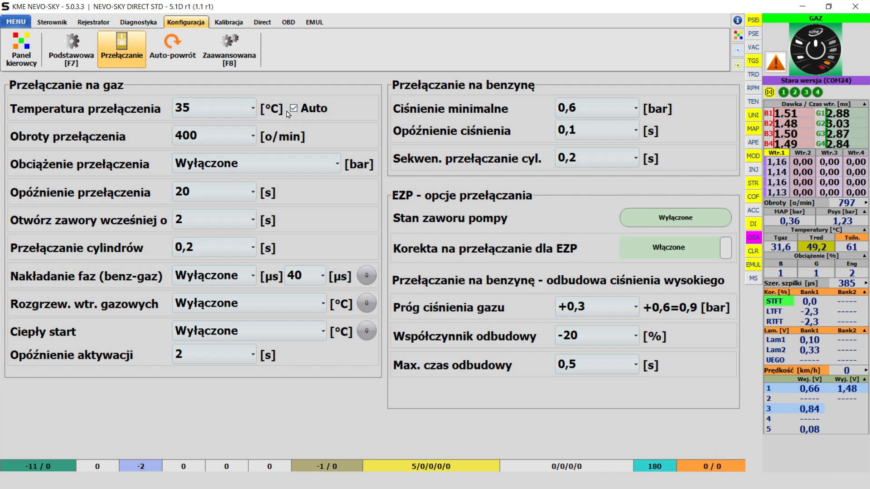
- Examine the option "Pokazywanie temperatury do przełączenia" in the driver panel settings
{"action": "left_click", "coordinate": [837, 76]}
{"action": "left_click", "coordinate": [837, 76]}
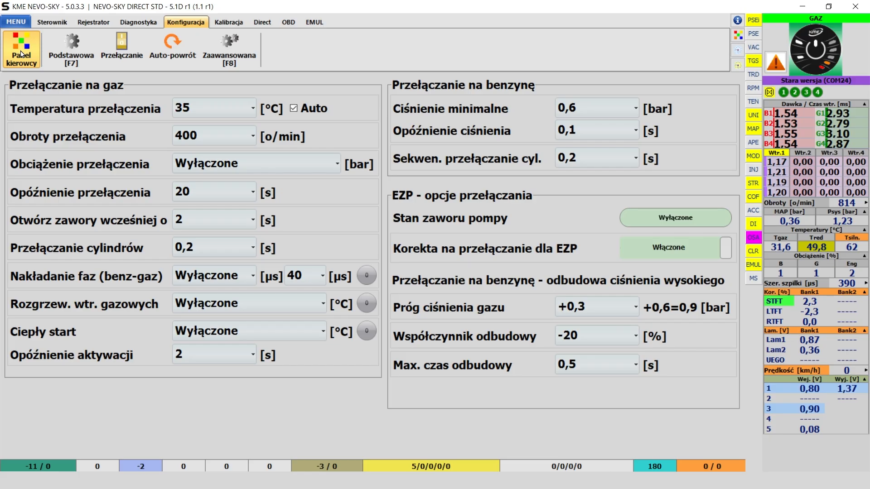
{"action": "left_click", "coordinate": [21, 54]}
{"action": "left_click", "coordinate": [397, 288]}
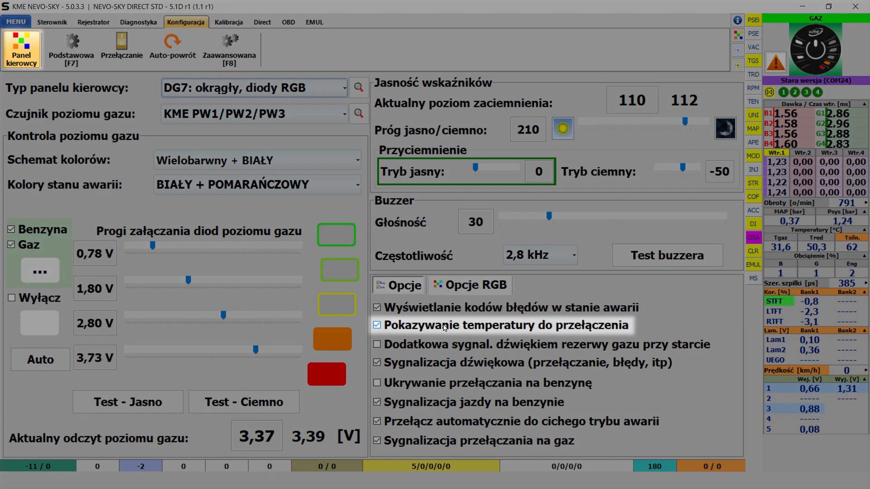
{"action": "left_click", "coordinate": [444, 326]}
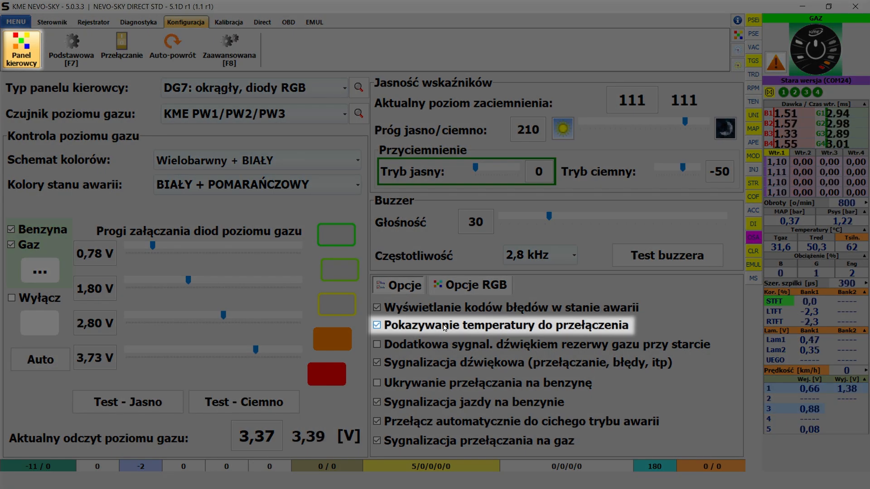
{"action": "left_click", "coordinate": [445, 327]}
- Back in the switching settings, choose 400 o/min for Obroty przełączenia and review the Obciążenie przełączenia choices
{"action": "left_click", "coordinate": [122, 46]}
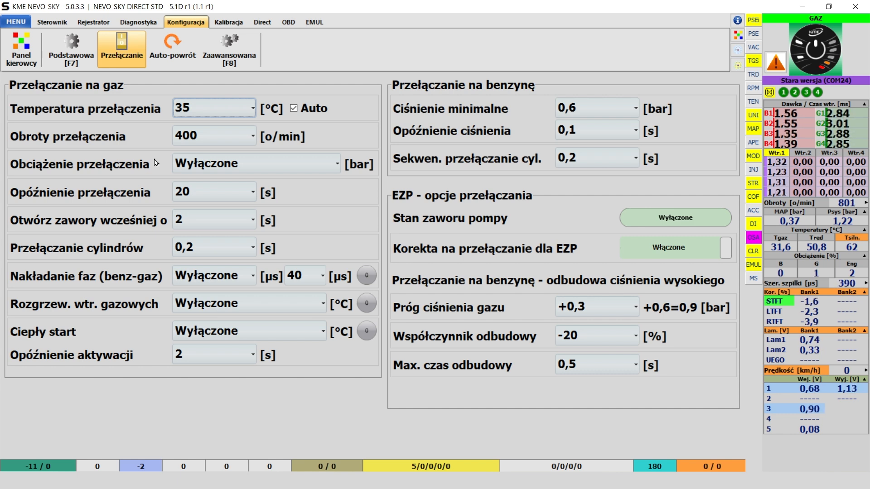
{"action": "left_click", "coordinate": [218, 139]}
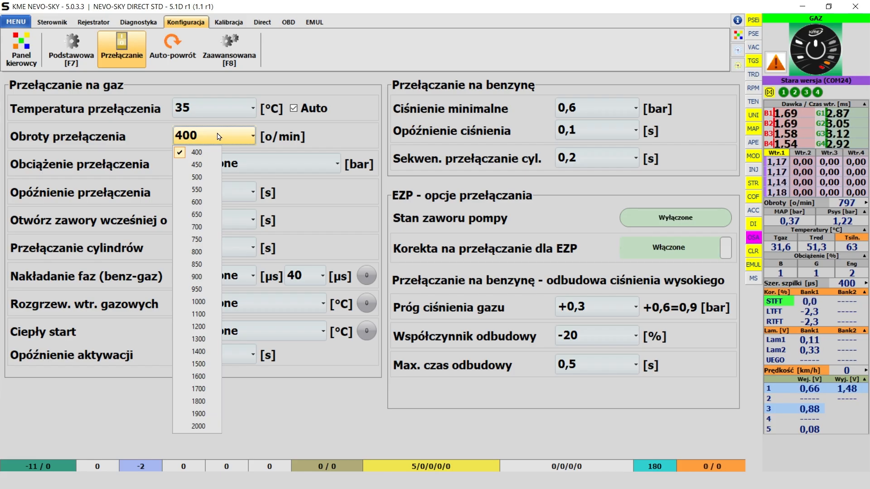
{"action": "left_click", "coordinate": [212, 157]}
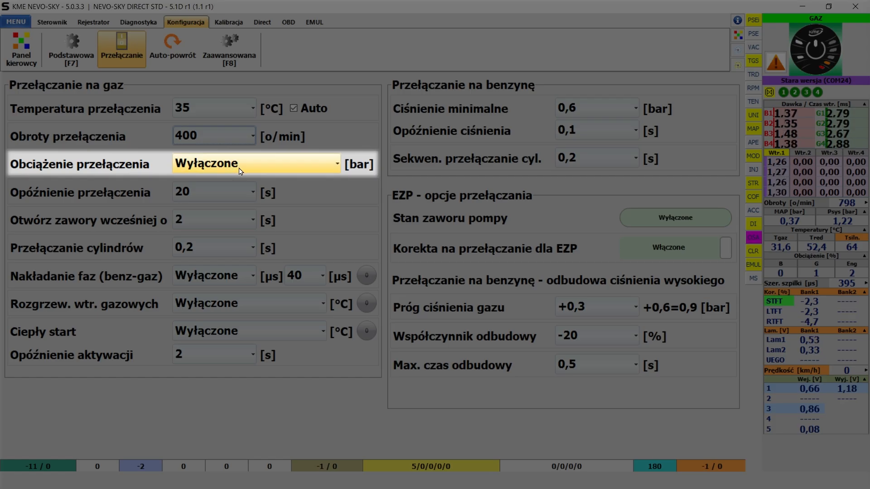
{"action": "left_click", "coordinate": [240, 168]}
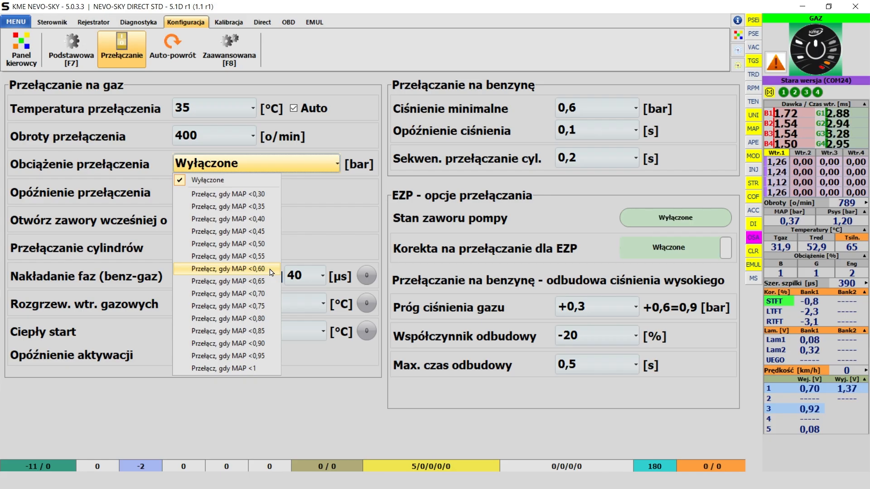
{"action": "left_click", "coordinate": [336, 200]}
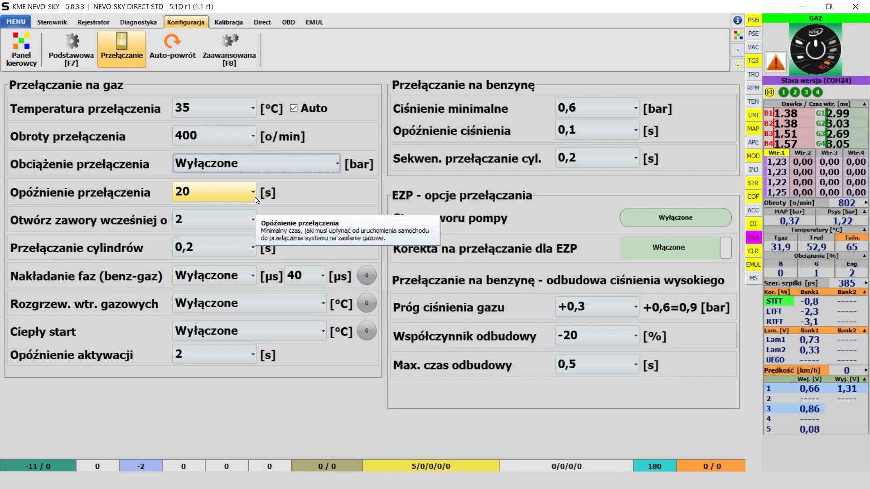
- Set Opóźnienie przełączenia for switching to gas to 50 s
{"action": "left_click", "coordinate": [255, 198]}
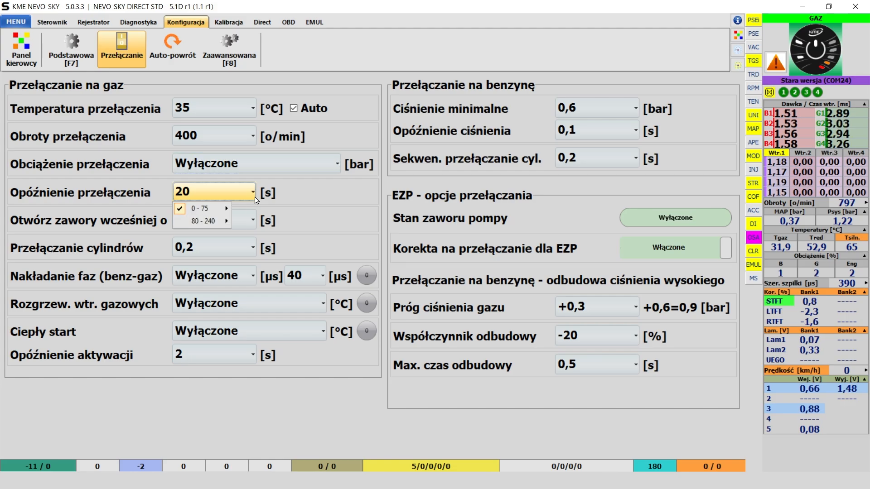
{"action": "mouse_move", "coordinate": [220, 220]}
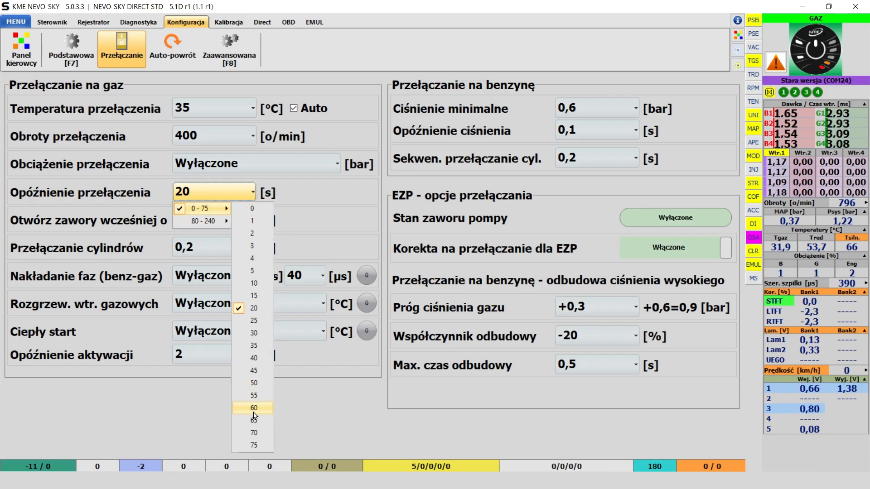
{"action": "left_click", "coordinate": [265, 385]}
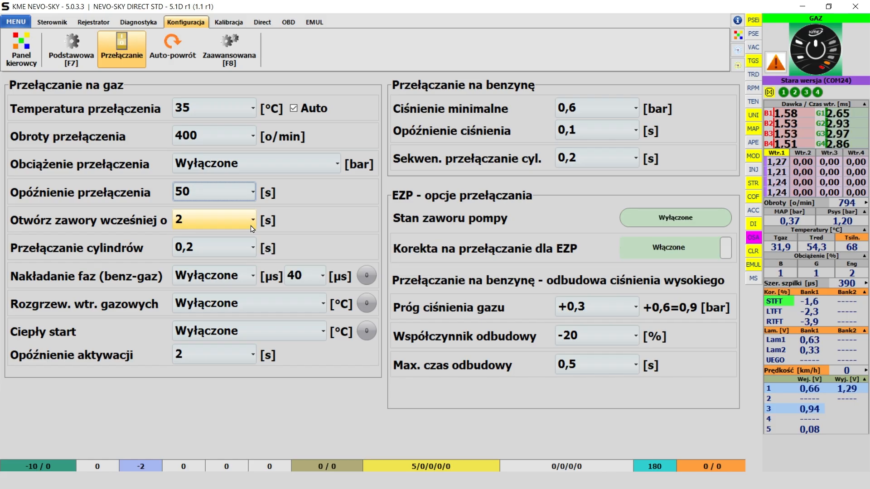
- Review the available values for Otwórz zawory wcześniej o and Przełączanie cylindrów
{"action": "left_click", "coordinate": [252, 226]}
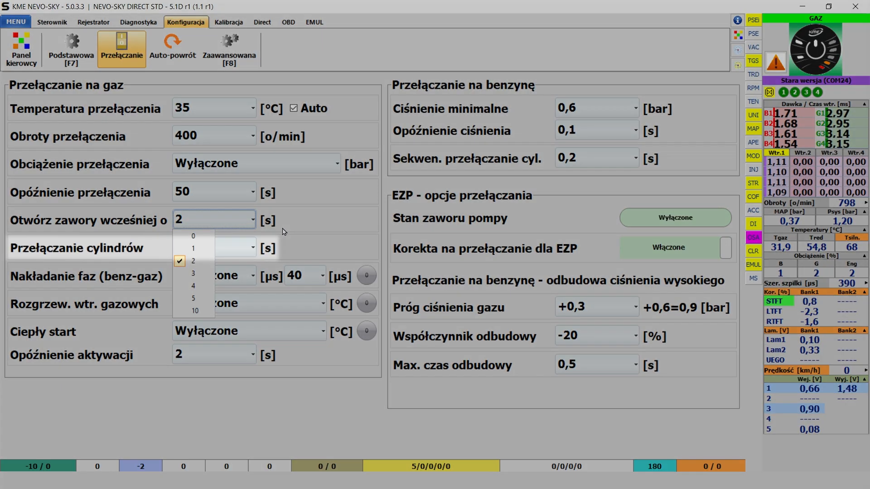
{"action": "left_click", "coordinate": [284, 231]}
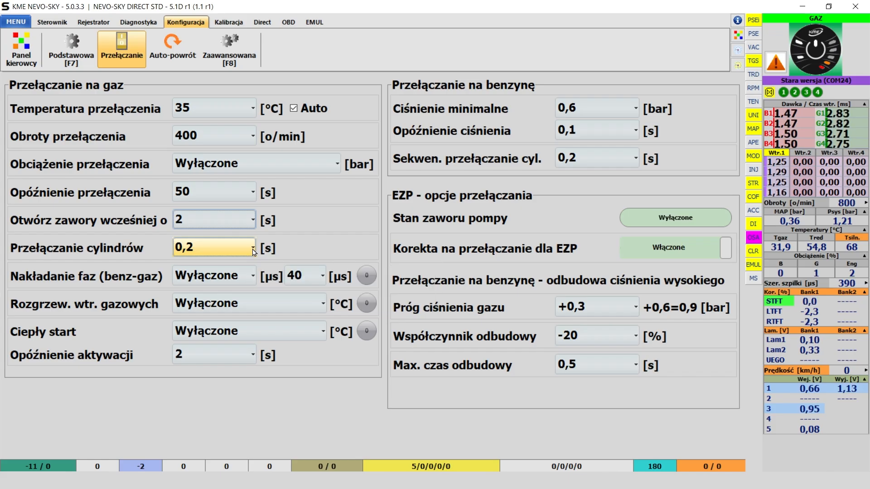
{"action": "left_click", "coordinate": [253, 250]}
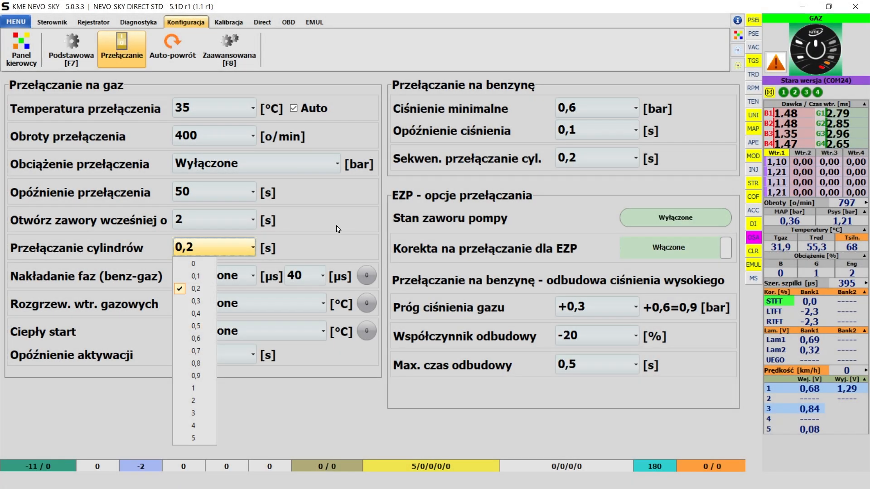
{"action": "left_click", "coordinate": [338, 229]}
- Review the available values of both Nakładanie faz (benz-gaz) settings
{"action": "mouse_move", "coordinate": [250, 279]}
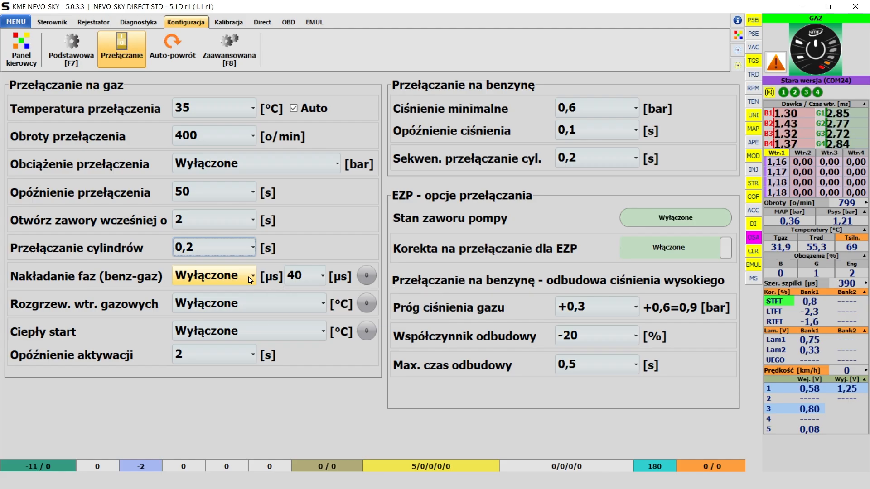
{"action": "left_click", "coordinate": [250, 279]}
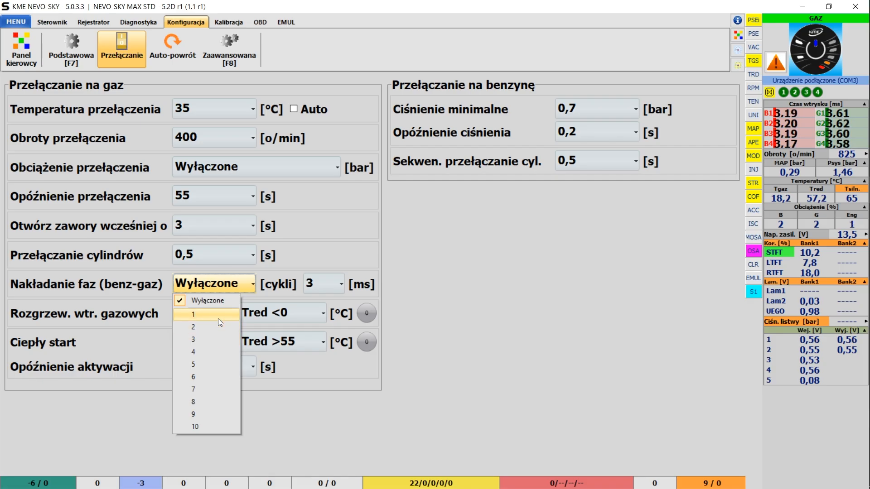
{"action": "left_click", "coordinate": [335, 284]}
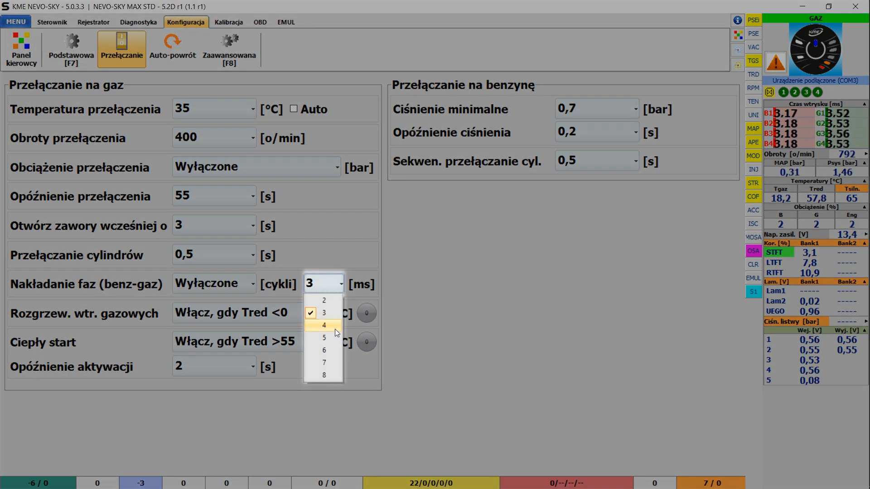
{"action": "left_click", "coordinate": [393, 297]}
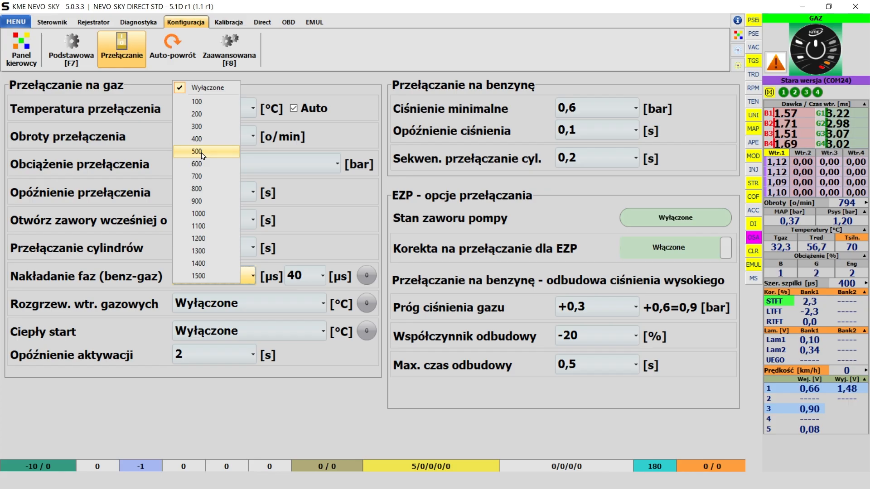
- Try Nakładanie faz (benz-gaz) at 500 µs, then return it to Wyłączone
{"action": "left_click", "coordinate": [201, 153]}
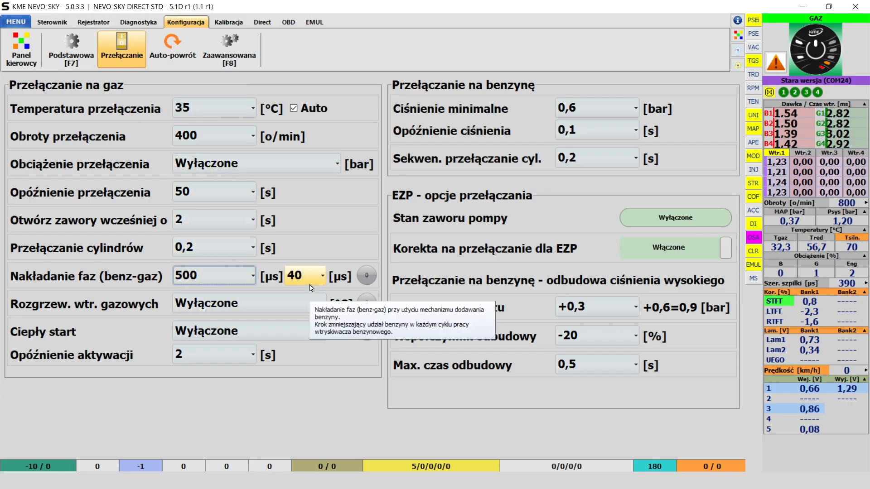
{"action": "left_click", "coordinate": [253, 276]}
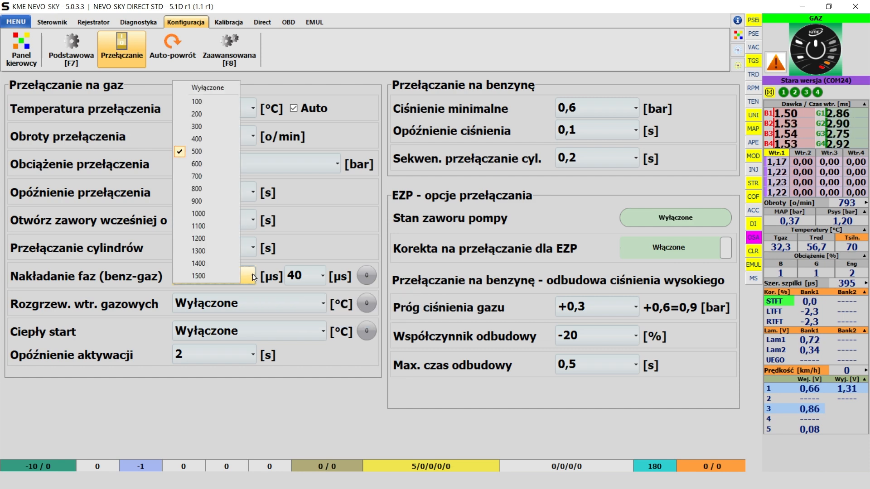
{"action": "left_click", "coordinate": [225, 90]}
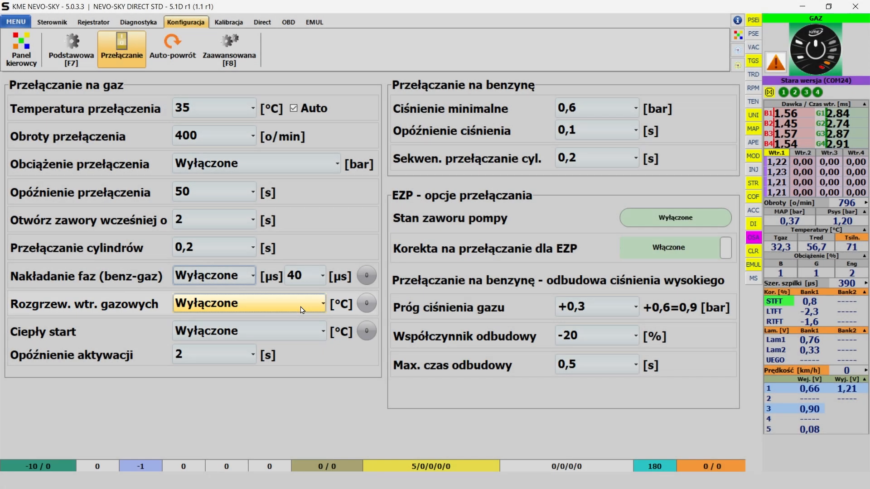
- Try Rozgrzew. wtr. gazowych with "Włącz, gdy Tred <40", then return it to Wyłączone
{"action": "left_click", "coordinate": [302, 307]}
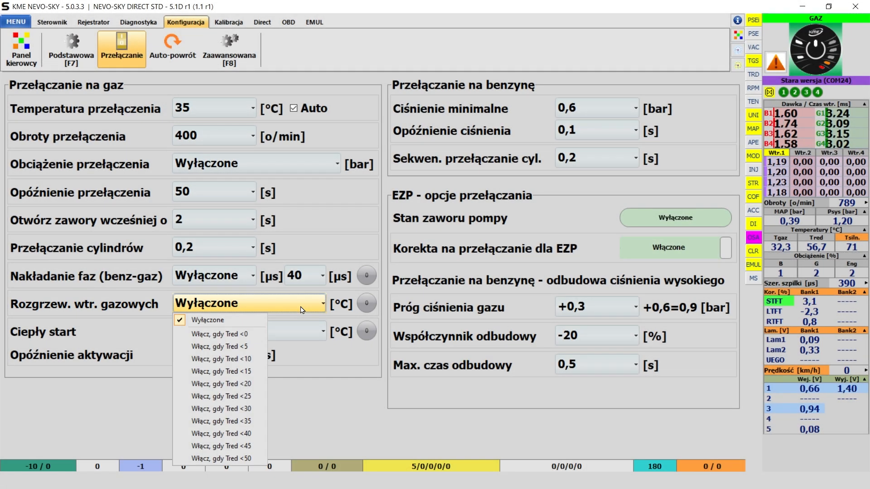
{"action": "left_click", "coordinate": [247, 435]}
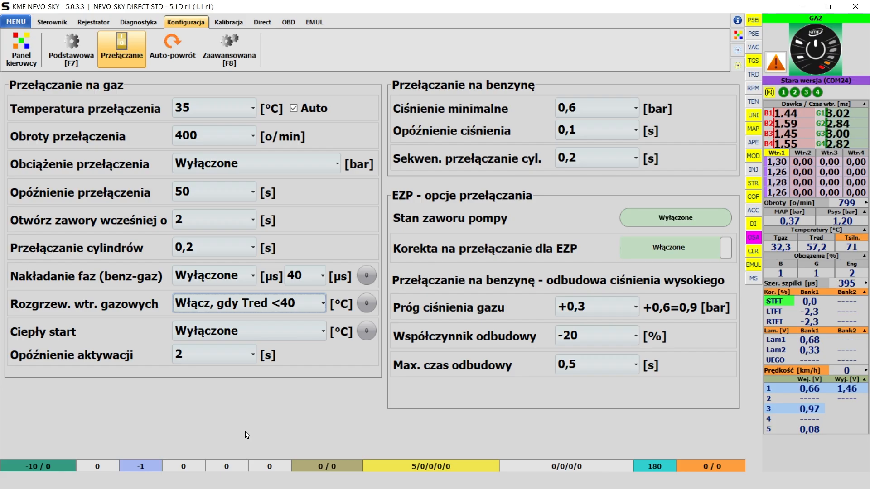
{"action": "left_click", "coordinate": [310, 311]}
{"action": "left_click", "coordinate": [256, 320]}
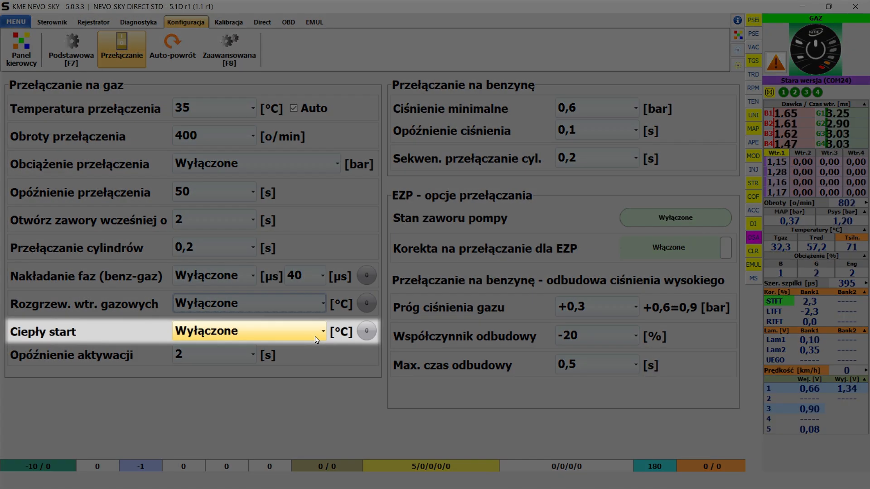
- Set Ciepły start to "Włącz, gdy Tred >50" and review the Opóźnienie aktywacji values
{"action": "left_click", "coordinate": [313, 339]}
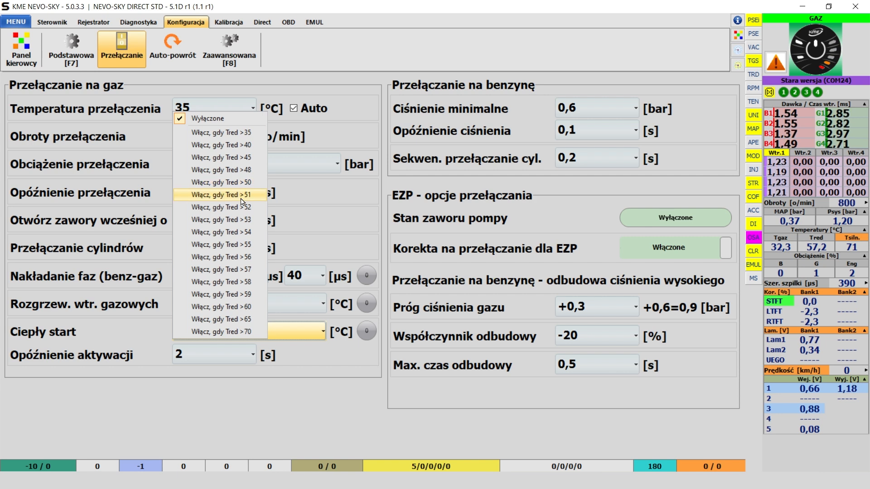
{"action": "left_click", "coordinate": [244, 183]}
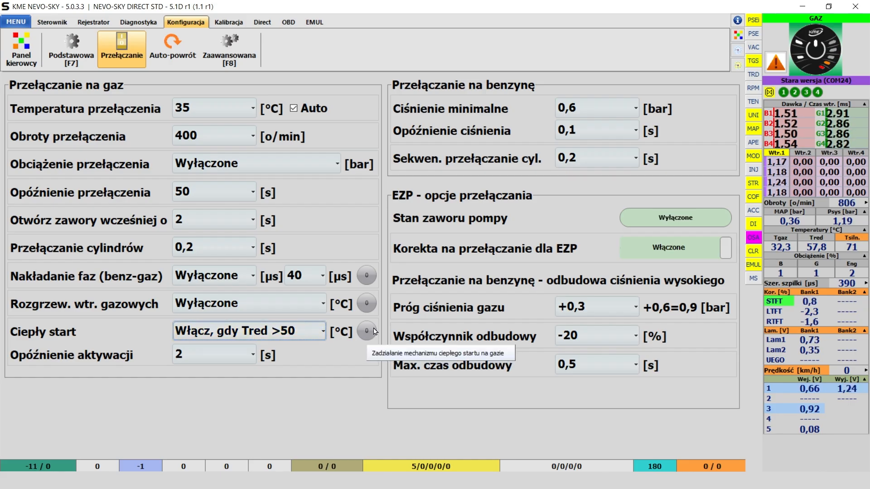
{"action": "left_click", "coordinate": [250, 352]}
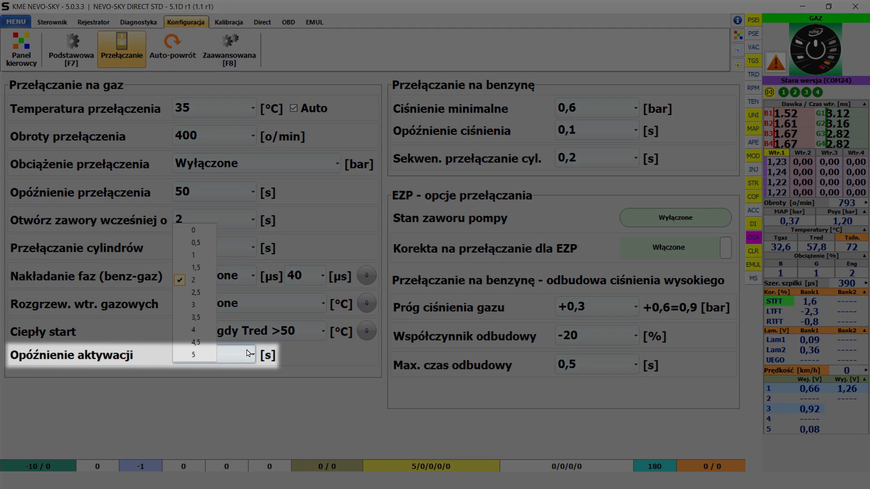
{"action": "left_click", "coordinate": [248, 353]}
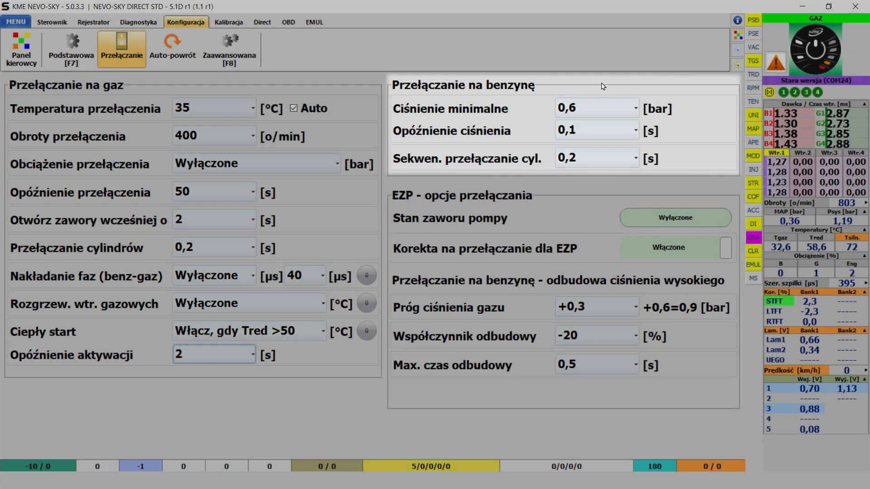
- Review the available Ciśnienie minimalne values and the Opóźnienie ciśnienia setting for switching to petrol
{"action": "mouse_move", "coordinate": [637, 108]}
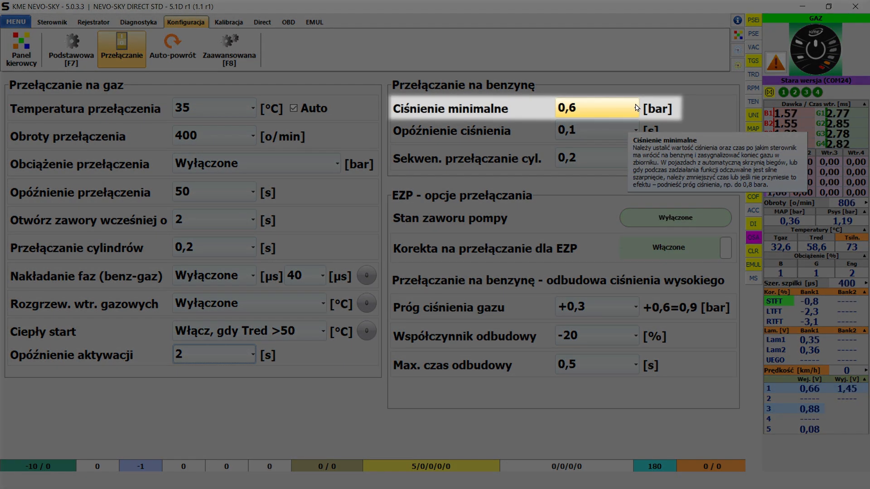
{"action": "left_click", "coordinate": [636, 108]}
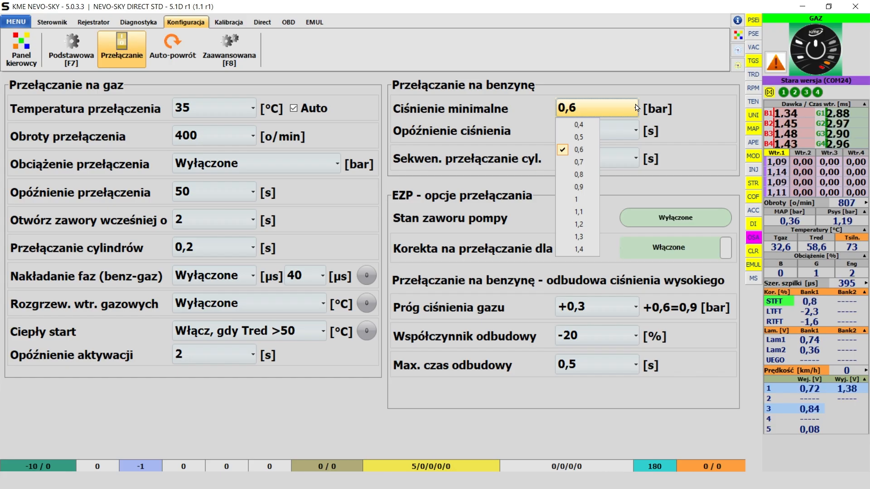
{"action": "left_click", "coordinate": [692, 115]}
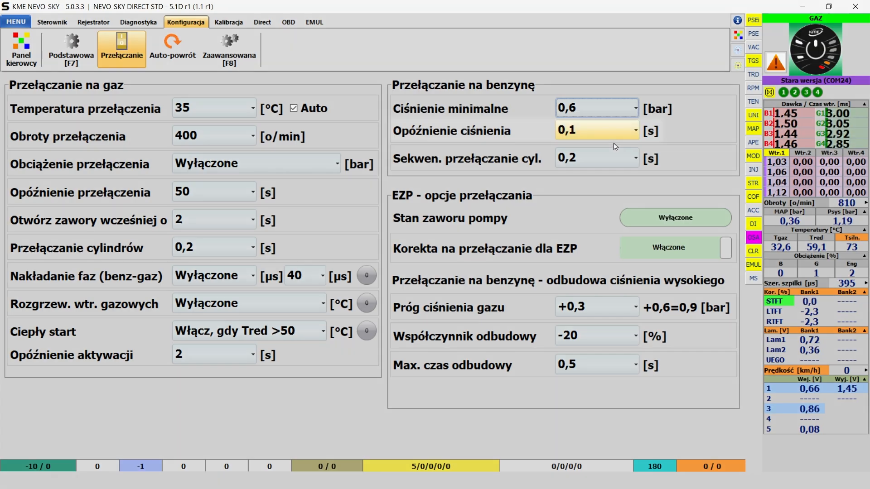
{"action": "mouse_move", "coordinate": [637, 133]}
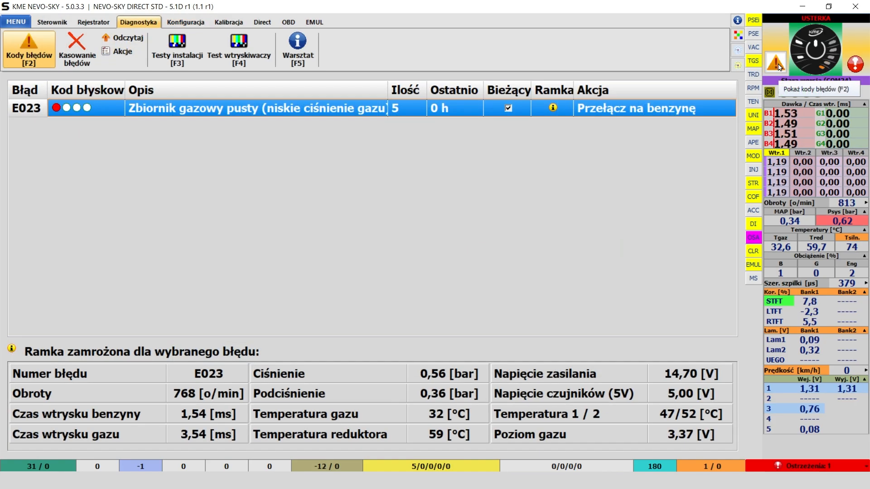
- Return from the error codes to the switching configuration and review the available Sekwen. przełączanie cyl. values
{"action": "left_click", "coordinate": [186, 21]}
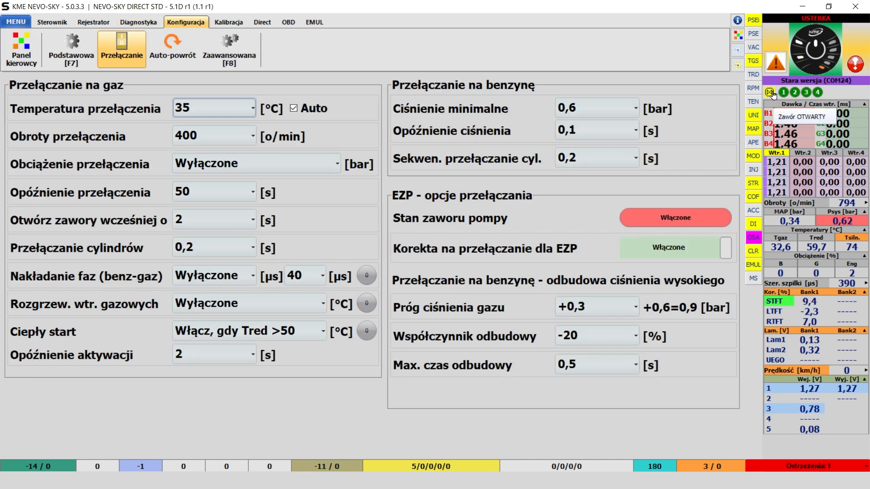
{"action": "mouse_move", "coordinate": [599, 171]}
{"action": "left_click", "coordinate": [620, 162]}
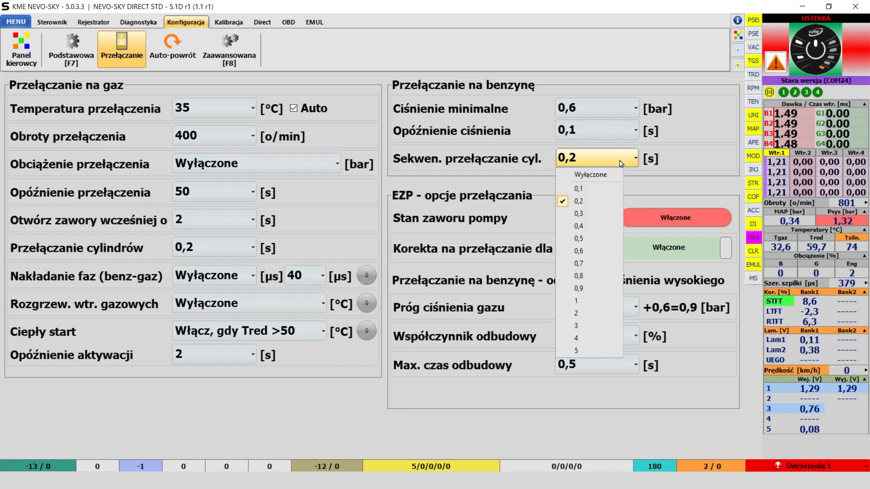
{"action": "left_click", "coordinate": [669, 161]}
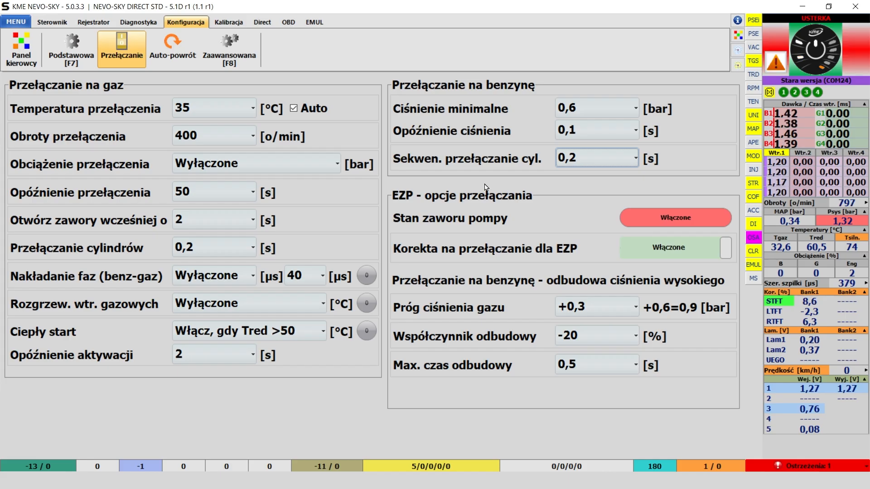
- Clear the stored error codes and switch the engine to gas
{"action": "left_click", "coordinate": [786, 62]}
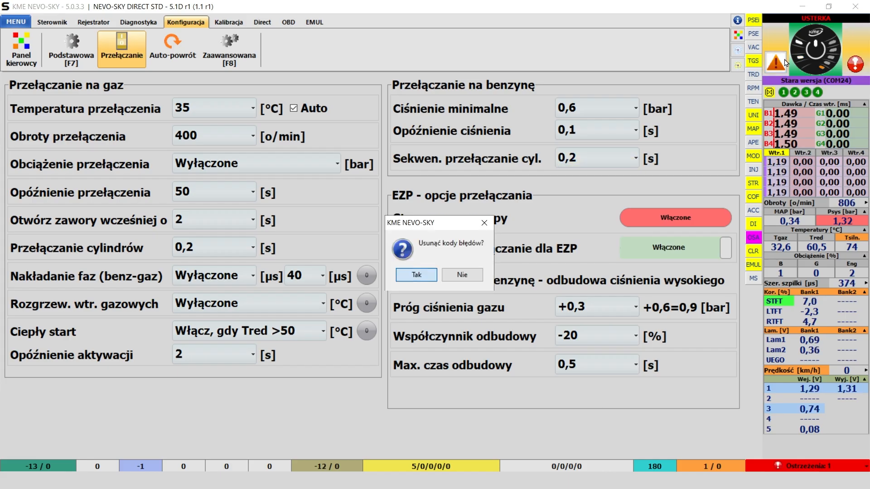
{"action": "key", "text": "Return"}
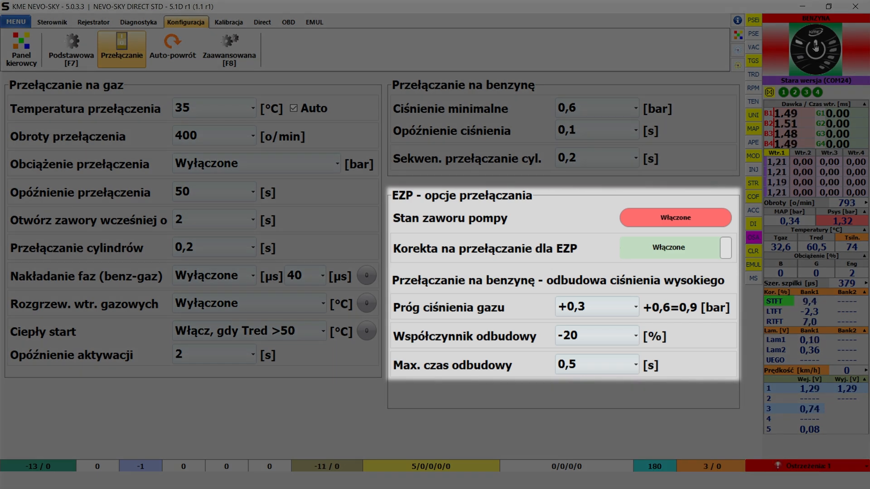
{"action": "left_click", "coordinate": [815, 45]}
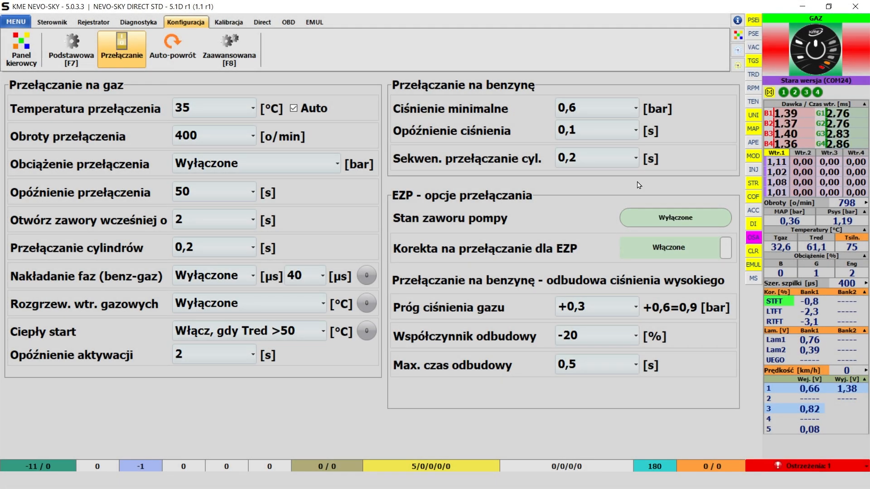
- Switch to petrol, bring up the UNI1 curve of Korekta na przełączanie dla EZP, and switch back to gas to compare the marker
{"action": "left_click", "coordinate": [816, 52]}
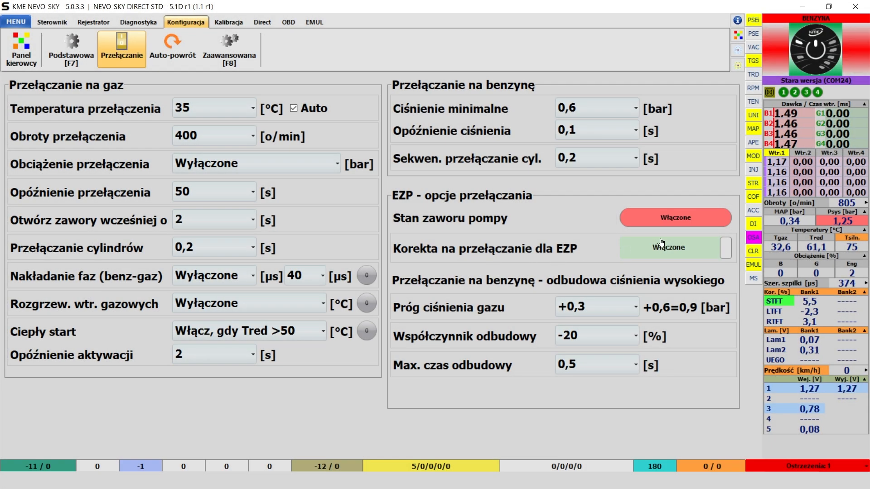
{"action": "left_click", "coordinate": [661, 247]}
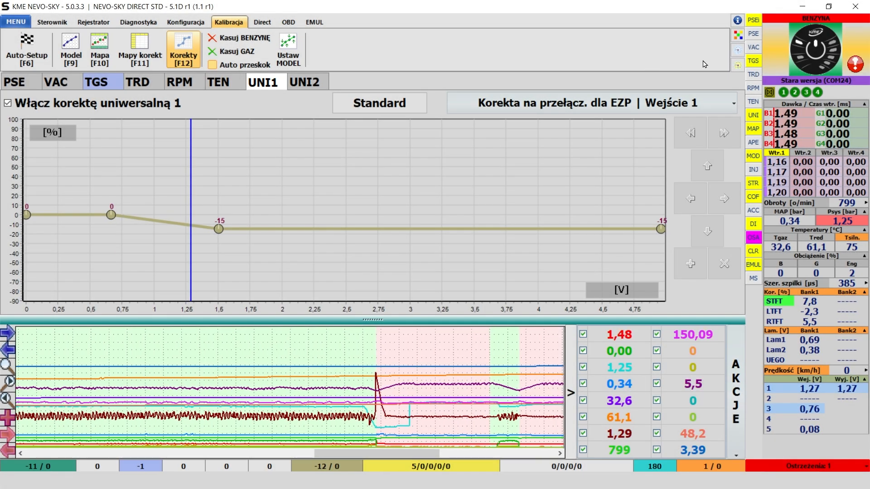
{"action": "left_click", "coordinate": [818, 57]}
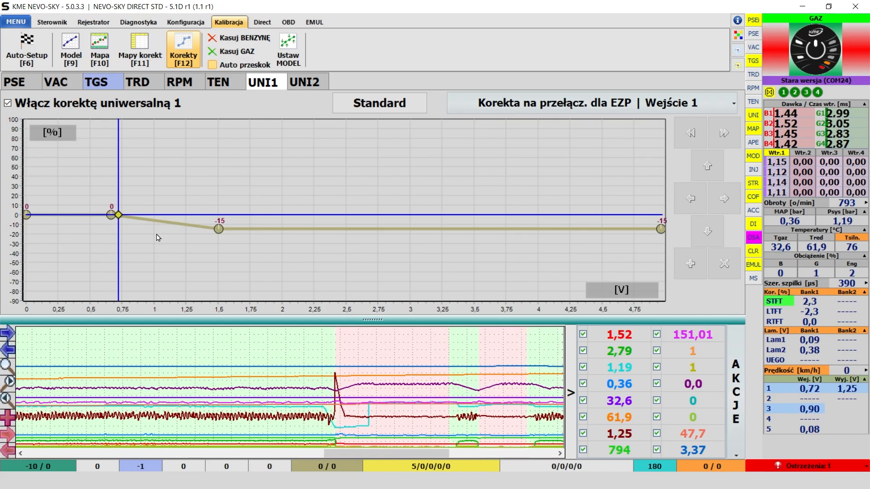
- Turn off Korekta na przełączanie dla EZP in the switching configuration, and re-enable it as universal correction 1
{"action": "left_click", "coordinate": [183, 24]}
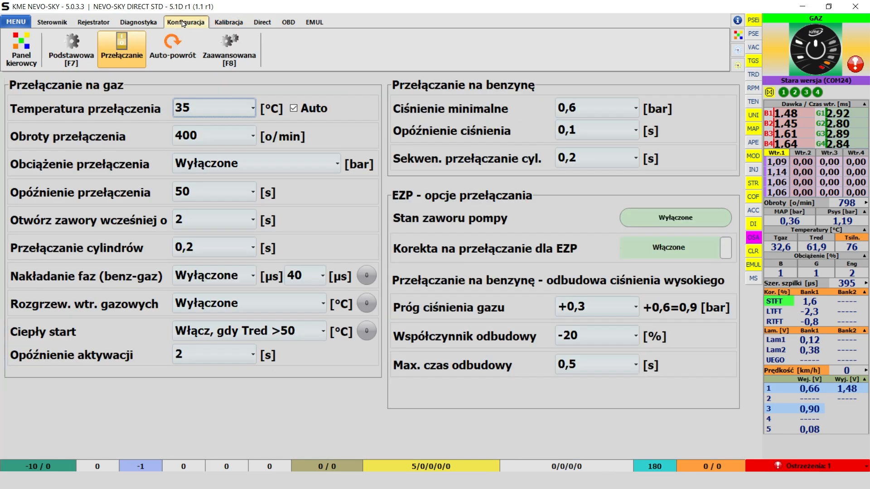
{"action": "left_click", "coordinate": [669, 243]}
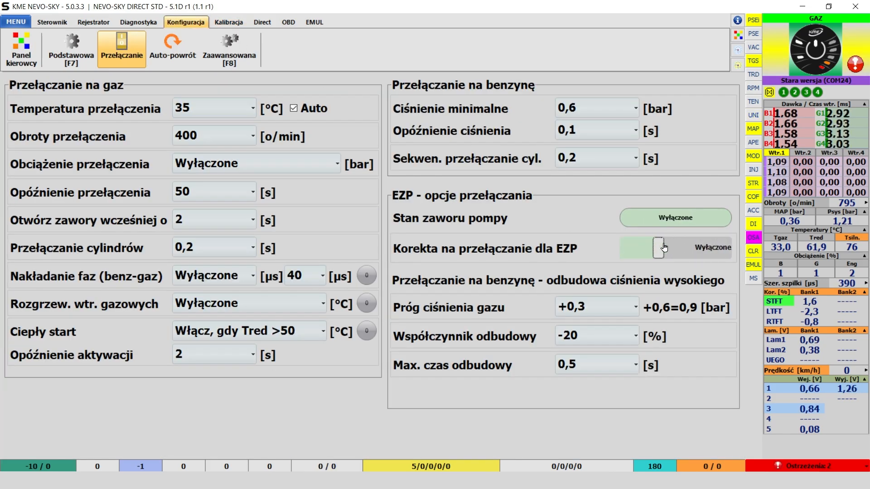
{"action": "left_click", "coordinate": [548, 253]}
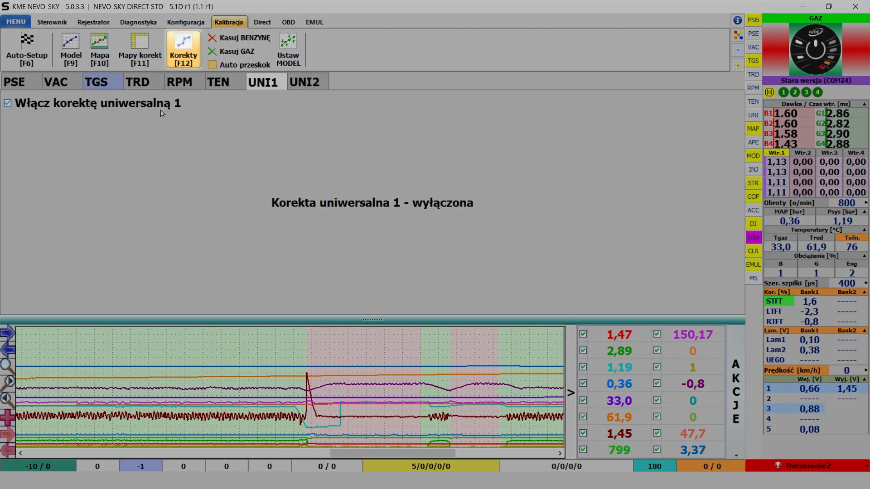
{"action": "left_click", "coordinate": [169, 111]}
- Review the Funkcjonalność options available for universal correction 1 (UNI1) without changing the selection
{"action": "left_click", "coordinate": [634, 100]}
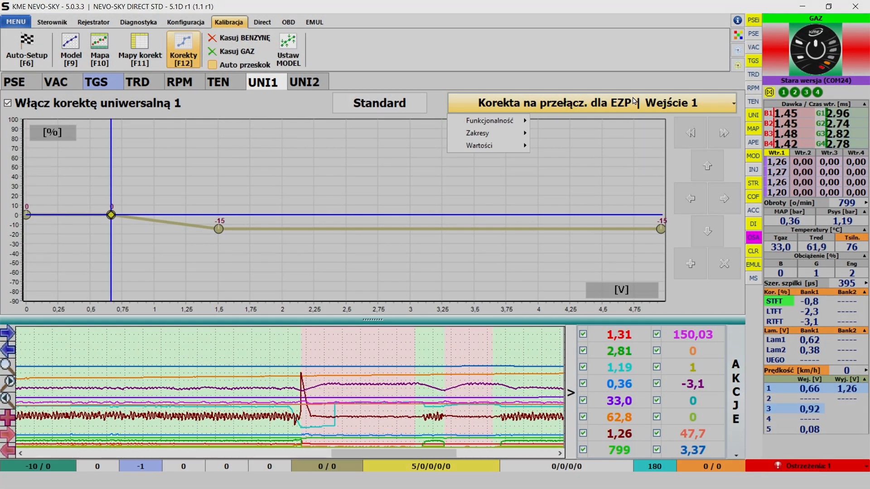
{"action": "mouse_move", "coordinate": [503, 120]}
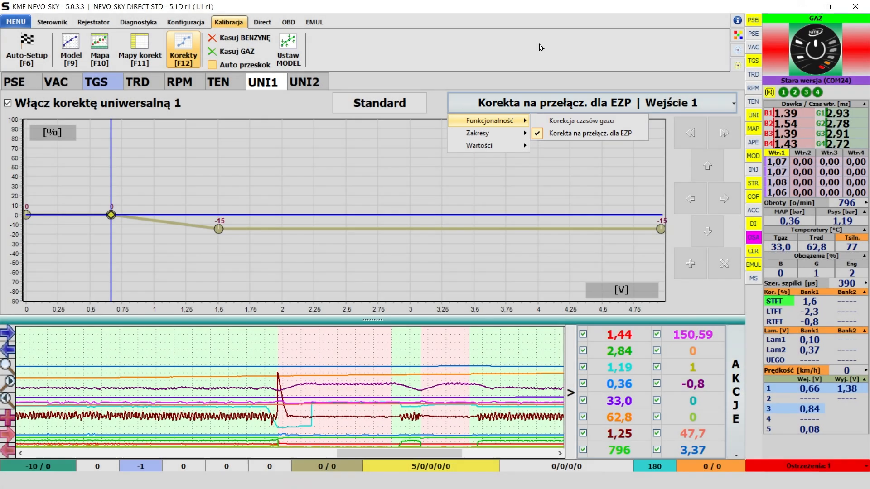
{"action": "left_click", "coordinate": [540, 47]}
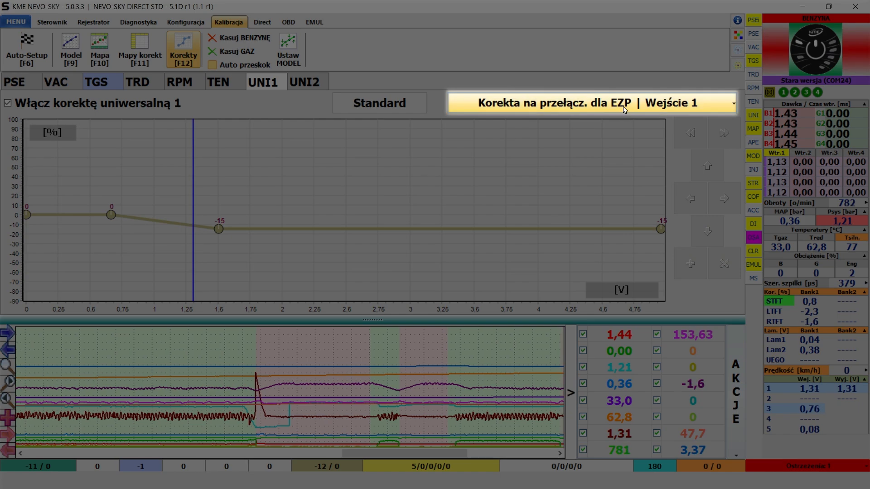
{"action": "left_click", "coordinate": [624, 109]}
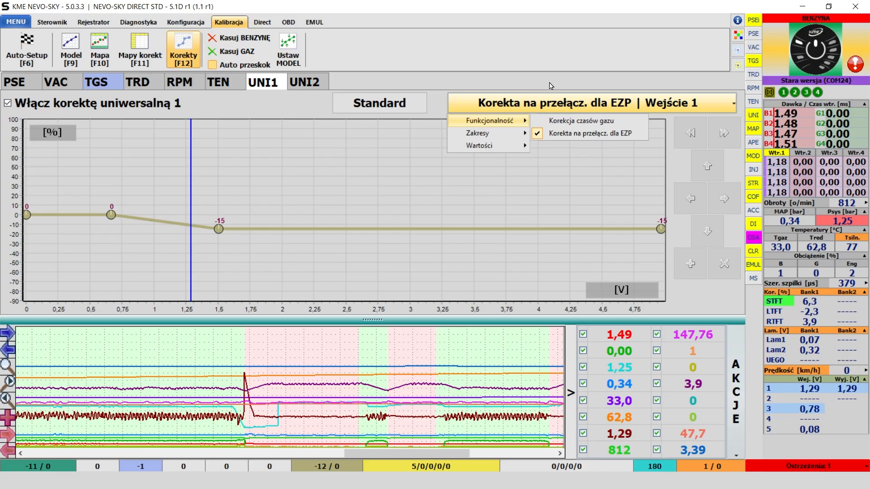
{"action": "left_click", "coordinate": [537, 53]}
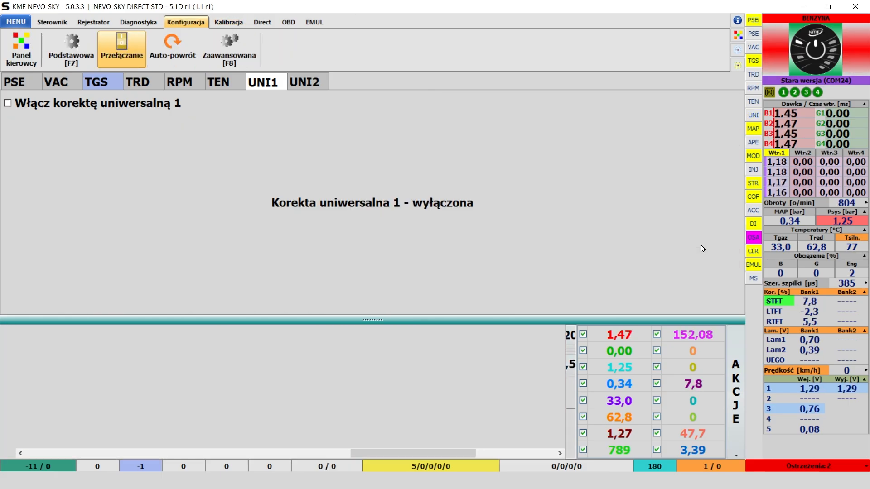
- Enable Korekta na przełączanie dla EZP and place the second point of the UNI1 curve at 0,66 V and 0 %
{"action": "left_click", "coordinate": [701, 248]}
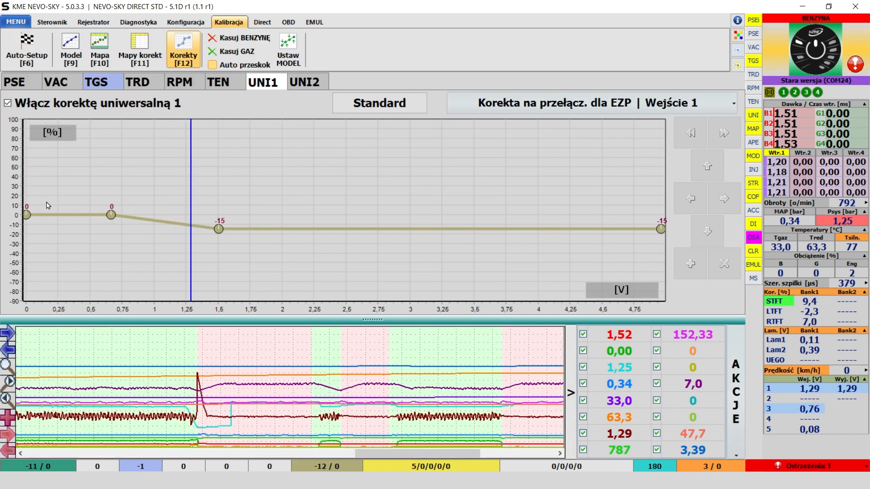
{"action": "left_click", "coordinate": [26, 215]}
{"action": "left_click", "coordinate": [27, 215]}
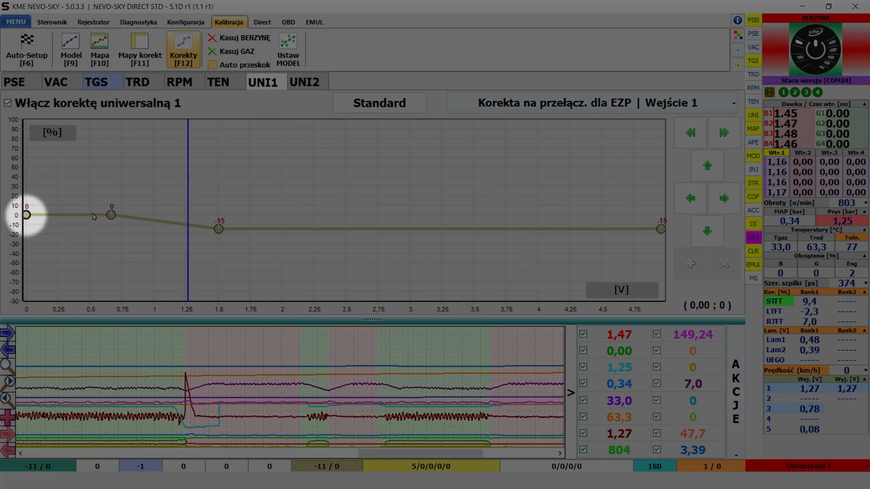
{"action": "left_click", "coordinate": [111, 215]}
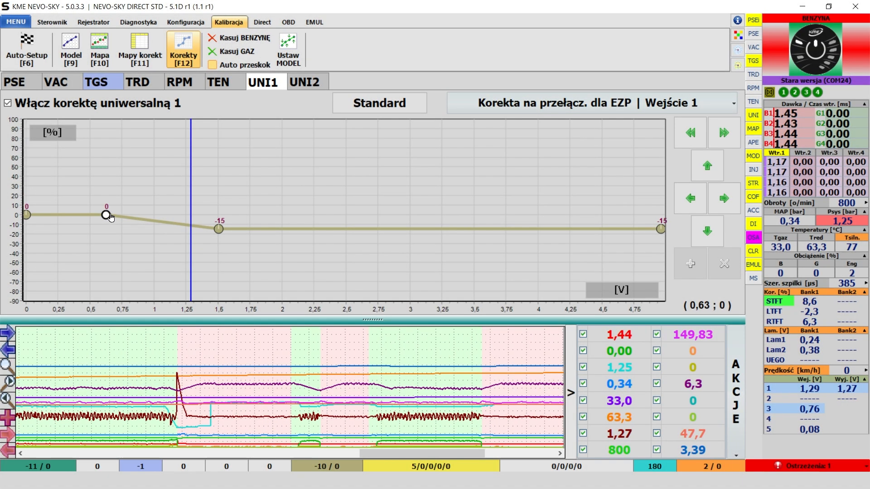
{"action": "left_click_drag", "start_coordinate": [111, 215], "coordinate": [111, 217]}
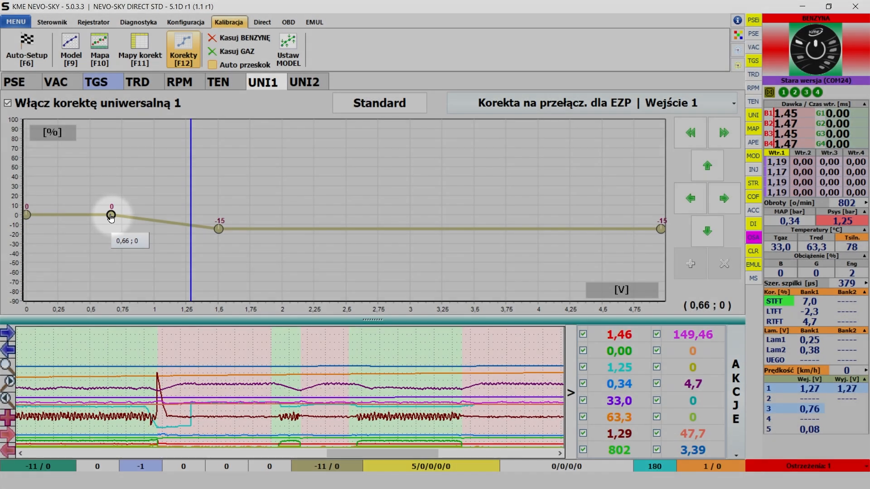
- Switch between gas and petrol to examine the voltage marker against the second and third points of the UNI1 curve
{"action": "left_click", "coordinate": [218, 229]}
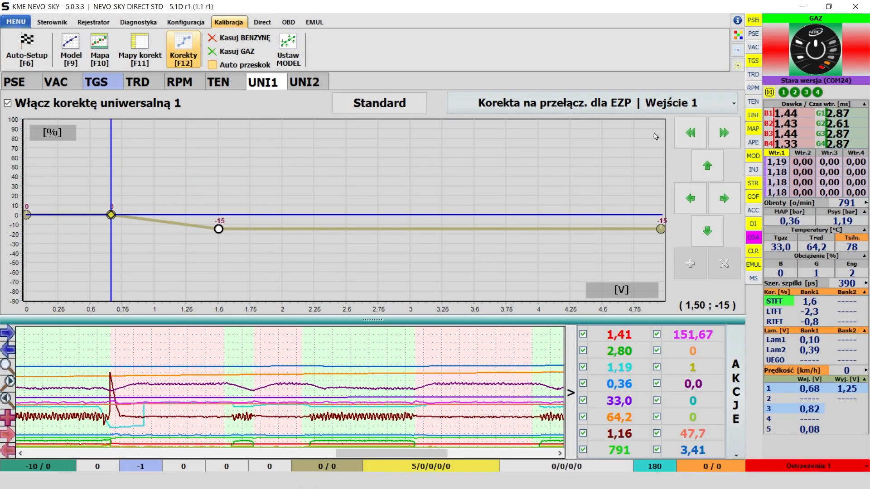
{"action": "left_click", "coordinate": [816, 50]}
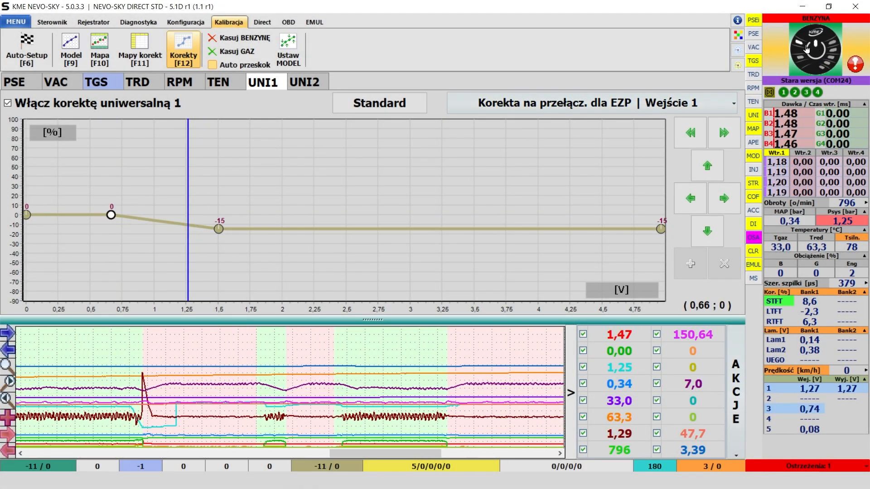
{"action": "left_click", "coordinate": [807, 48]}
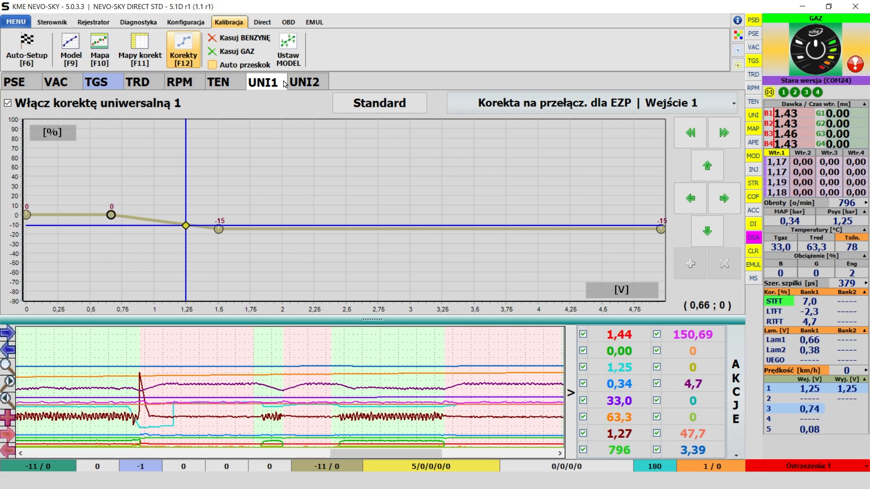
{"action": "mouse_move", "coordinate": [110, 220]}
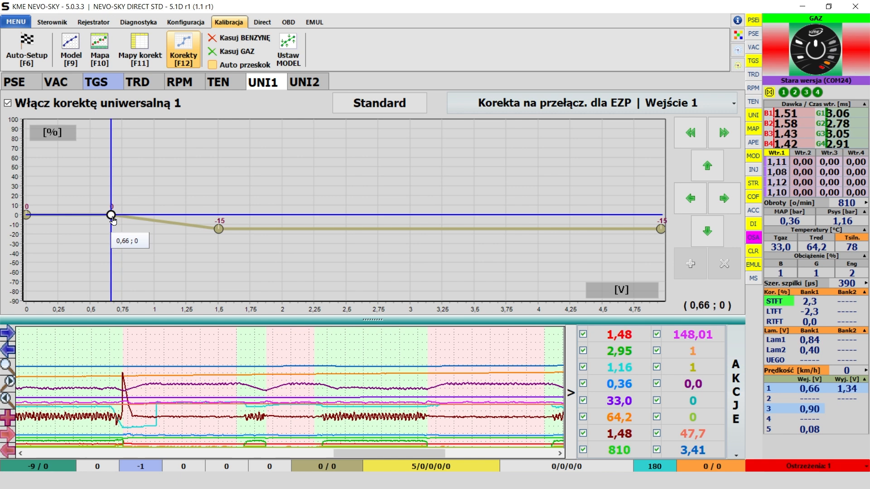
- Switch to petrol and move the third UNI1 curve point to 1,29 V, keeping it at -15 %
{"action": "left_click", "coordinate": [218, 231]}
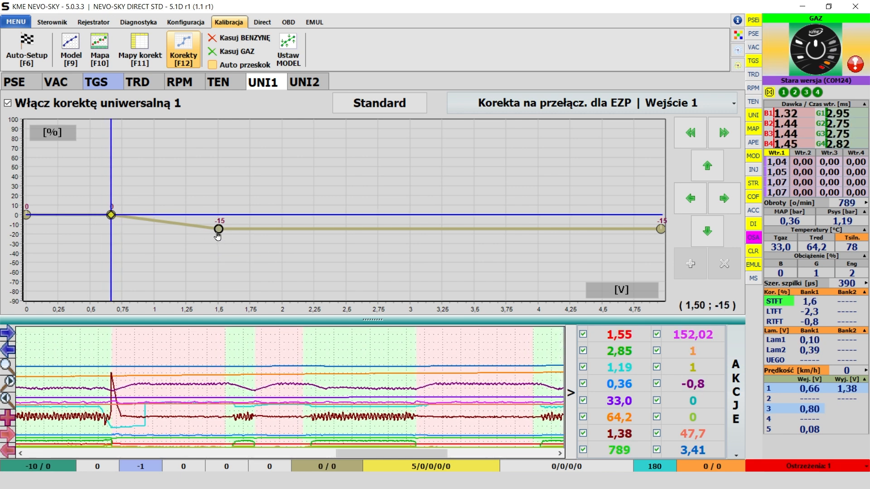
{"action": "left_click", "coordinate": [817, 50]}
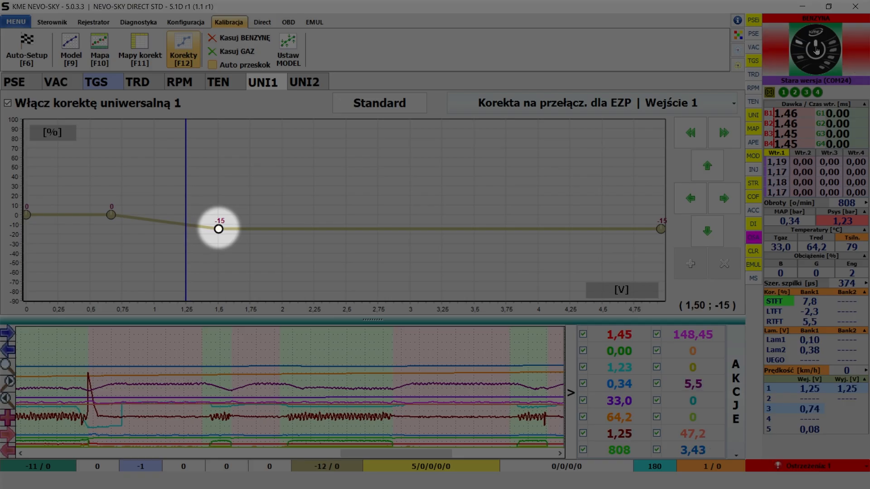
{"action": "key", "text": "Left"}
{"action": "key", "text": "Left"}
{"action": "key", "text": "Left"}
{"action": "key", "text": "Left"}
{"action": "key", "text": "Left"}
{"action": "key", "text": "Left"}
{"action": "key", "text": "Left"}
{"action": "key", "text": "Left"}
{"action": "key", "text": "Left"}
{"action": "key", "text": "Left"}
{"action": "key", "text": "Left"}
{"action": "key", "text": "Left"}
{"action": "key", "text": "Left"}
{"action": "key", "text": "Left"}
{"action": "key", "text": "Left"}
{"action": "key", "text": "Left"}
{"action": "key", "text": "Left"}
{"action": "key", "text": "Left"}
{"action": "key", "text": "Left"}
{"action": "key", "text": "Left"}
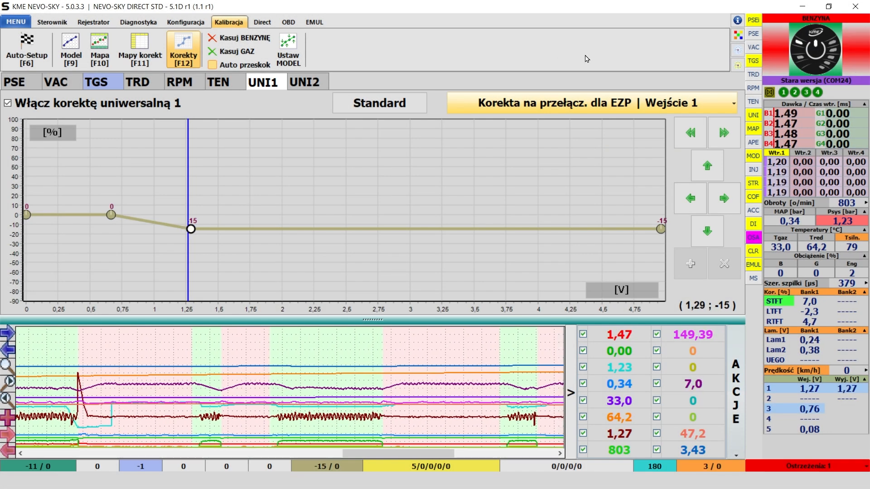
- Switch back to gas and lower the last UNI1 curve point, at 4,96 V, to -17 %
{"action": "left_click", "coordinate": [816, 49]}
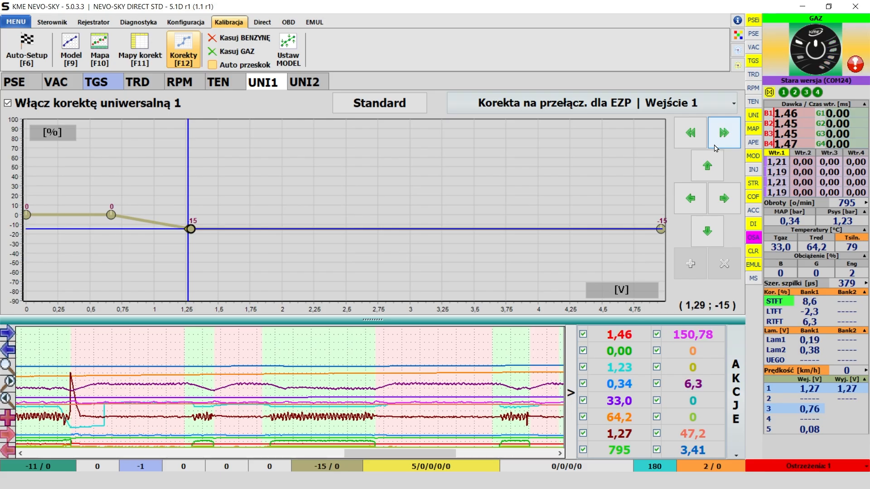
{"action": "left_click", "coordinate": [661, 230]}
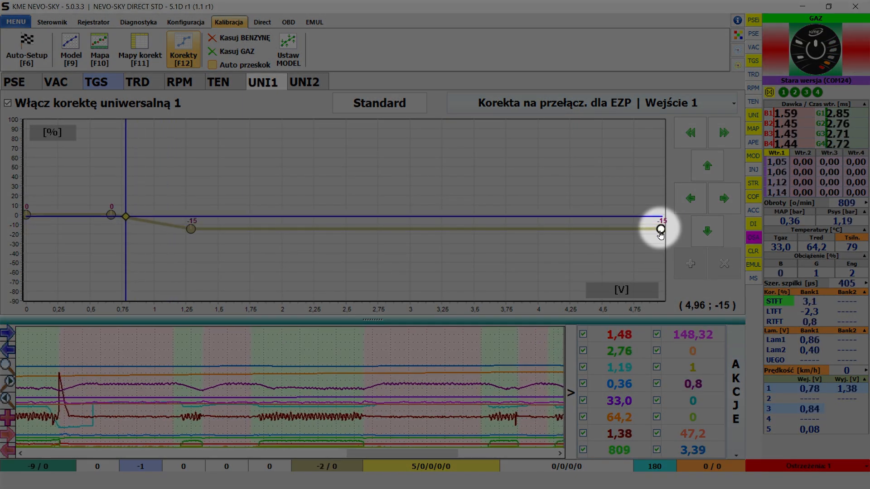
{"action": "left_click_drag", "start_coordinate": [661, 230], "coordinate": [660, 235]}
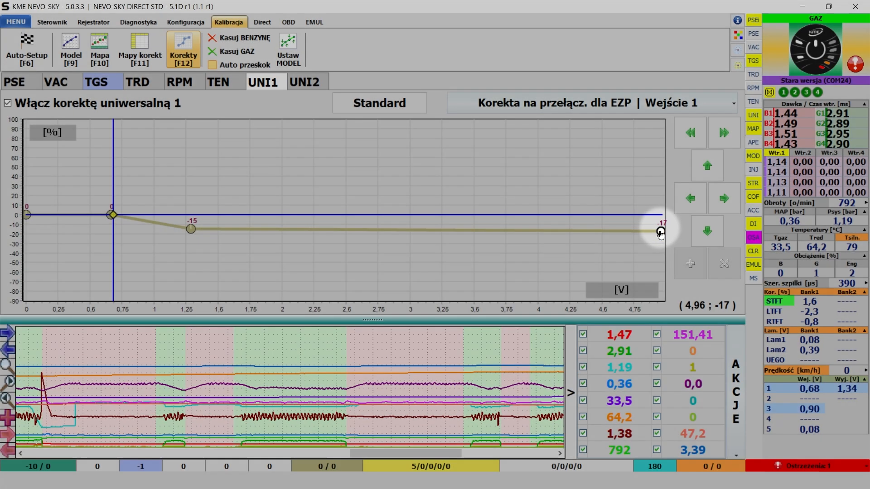
- Raise the last UNI1 curve point, at 4,96 V, to -15 %, level with the third point
{"action": "key", "text": "Down"}
{"action": "key", "text": "Up"}
{"action": "key", "text": "Up"}
{"action": "key", "text": "Up"}
{"action": "key", "text": "Up"}
{"action": "key", "text": "Up"}
{"action": "key", "text": "Up"}
{"action": "key", "text": "Up"}
{"action": "key", "text": "Up"}
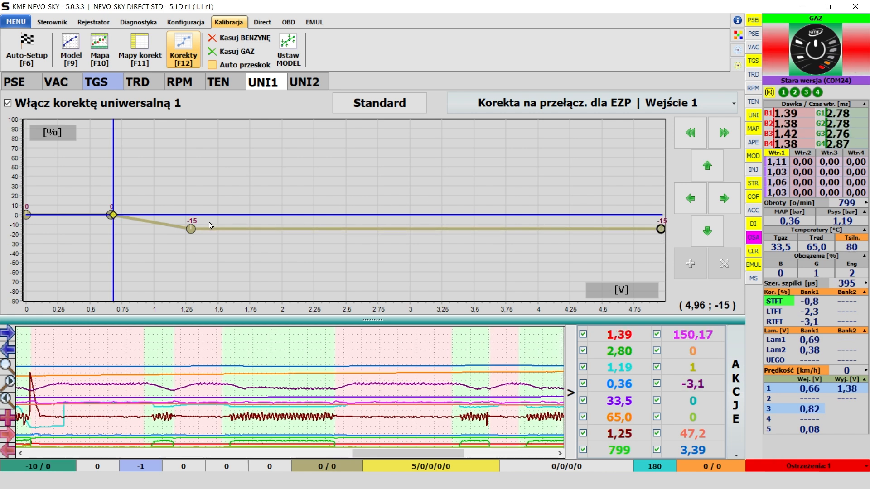
{"action": "mouse_move", "coordinate": [192, 231]}
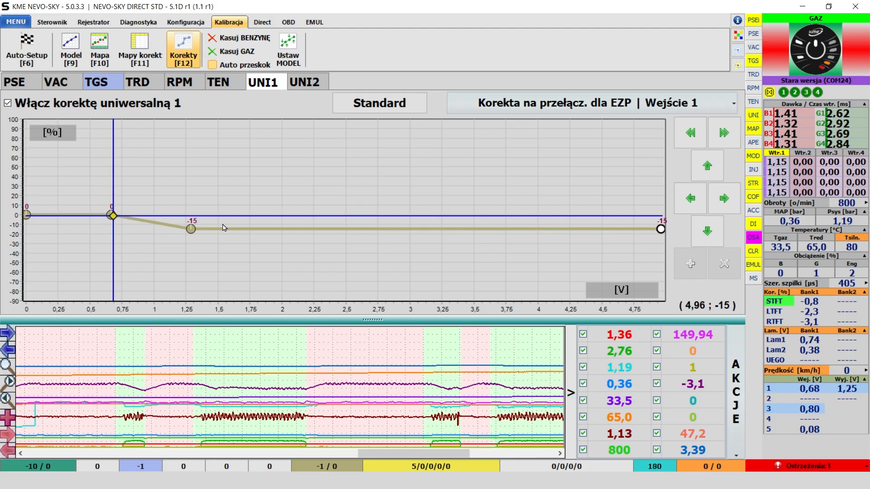
- Resolve the EZP correction warning by having the values corrected automatically, turning on Korekta na przełączanie dla EZP in the switching settings
{"action": "left_click", "coordinate": [313, 23]}
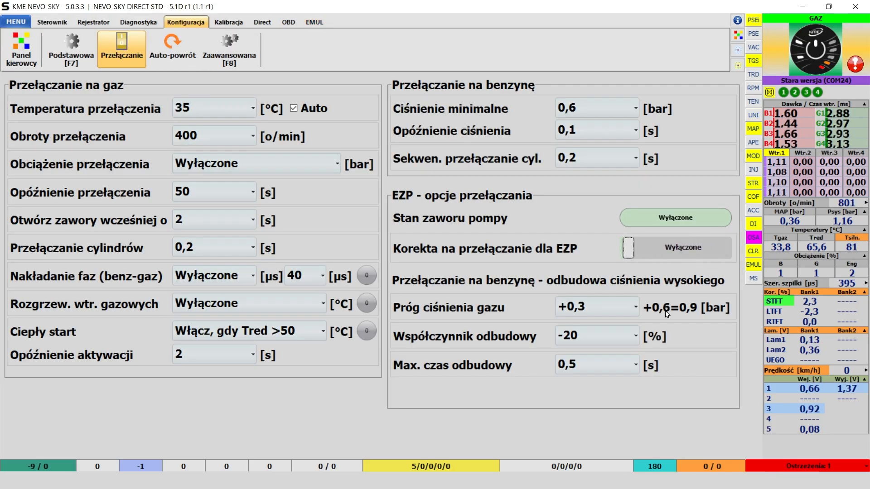
{"action": "left_click", "coordinate": [813, 467]}
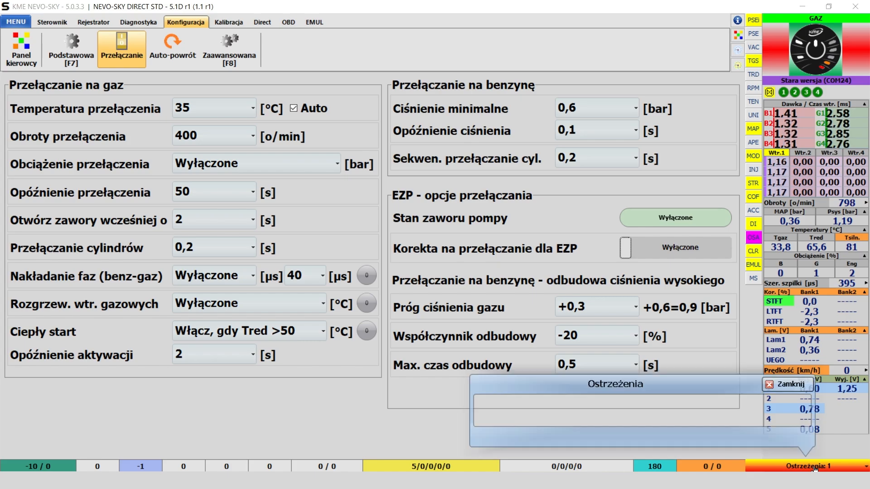
{"action": "left_click", "coordinate": [710, 415]}
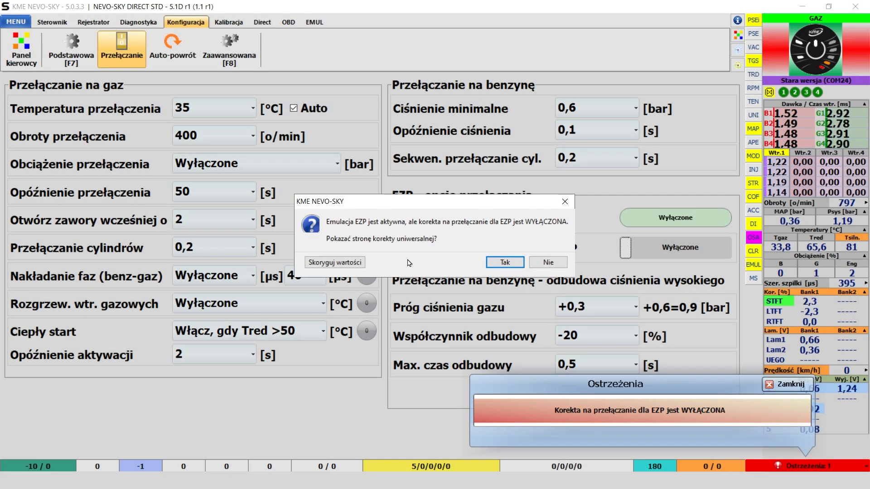
{"action": "left_click", "coordinate": [350, 263]}
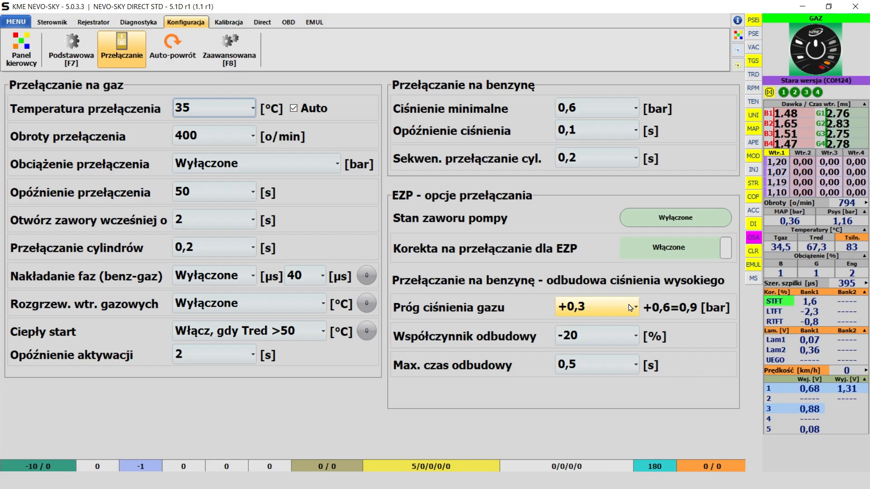
- Review the selectable values for Ciśnienie minimalne, Współczynnik odbudowy and Max. czas odbudowy, choosing -20 % and 0,5 s for the latter two
{"action": "left_click", "coordinate": [635, 113]}
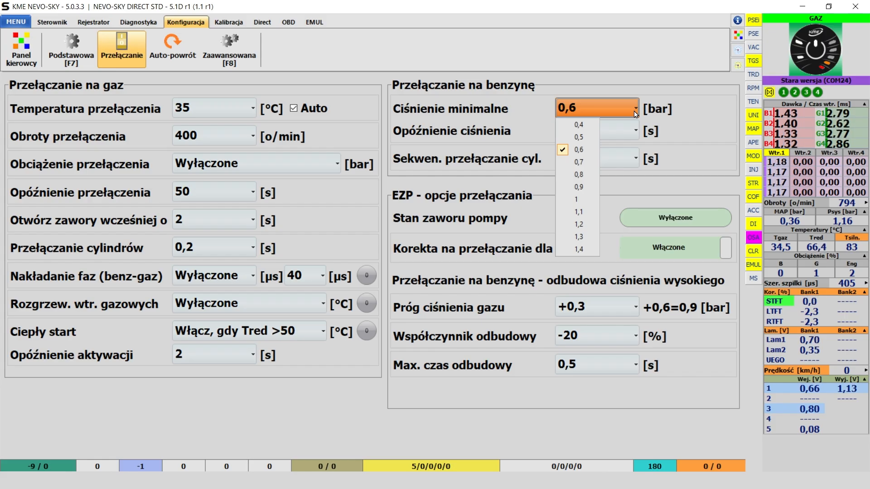
{"action": "left_click", "coordinate": [705, 117]}
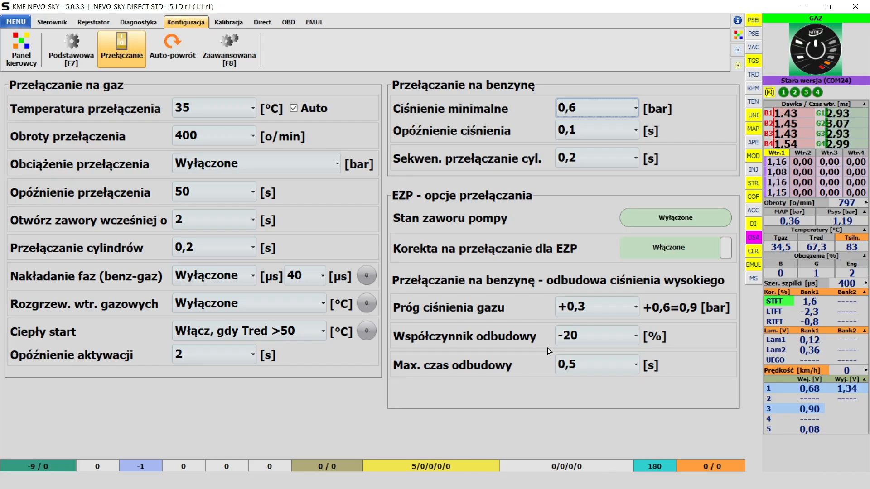
{"action": "left_click", "coordinate": [588, 343]}
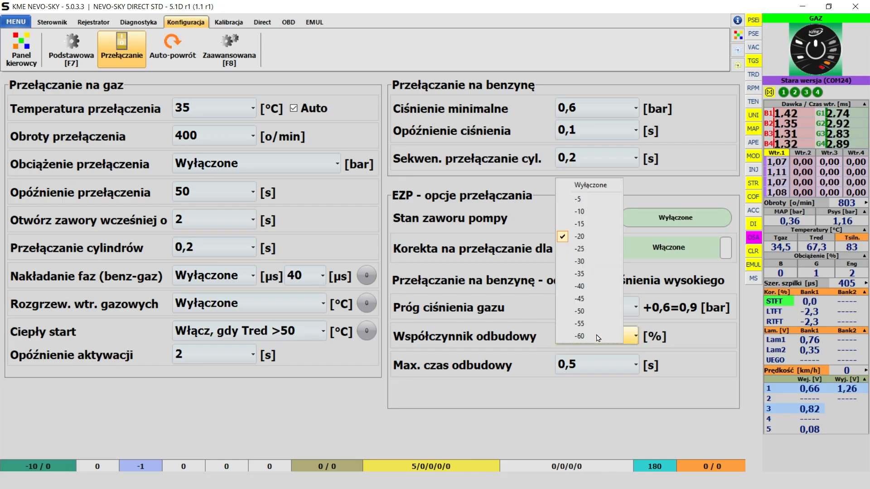
{"action": "left_click", "coordinate": [589, 237]}
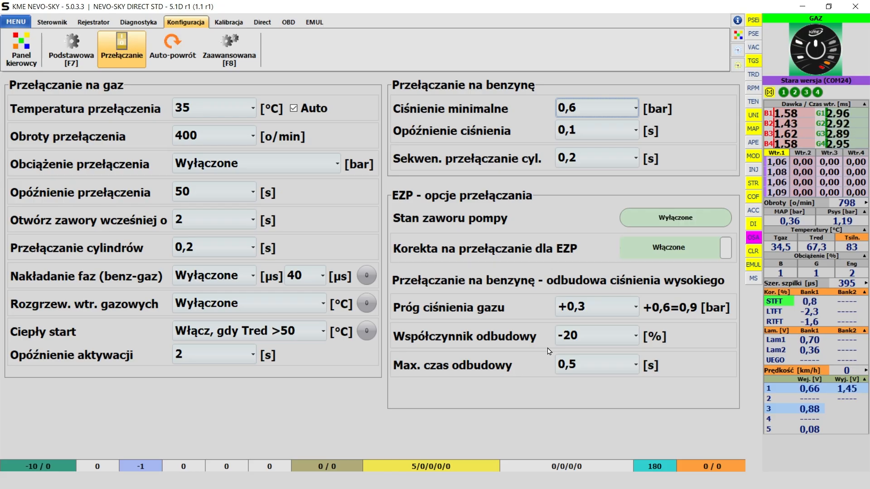
{"action": "left_click", "coordinate": [597, 338]}
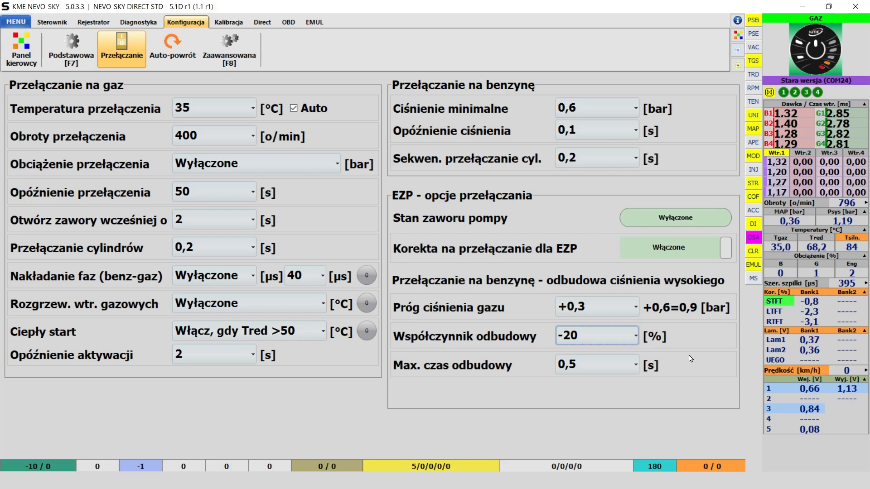
{"action": "left_click", "coordinate": [636, 366]}
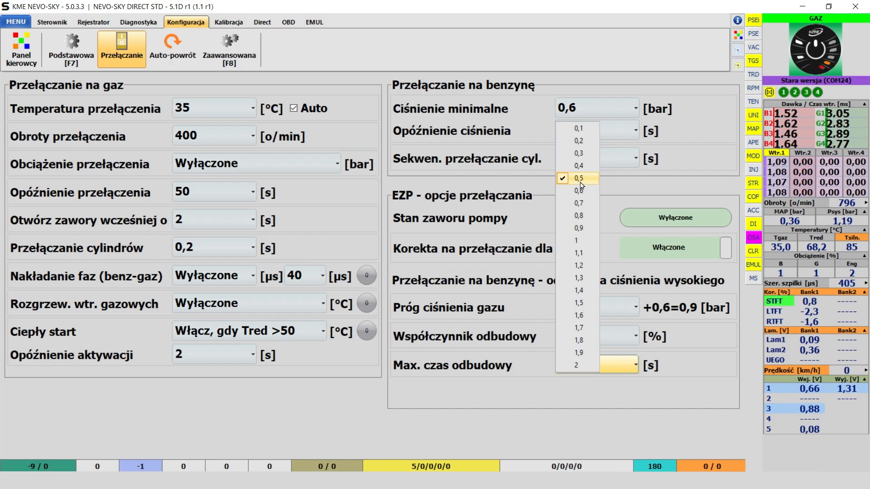
{"action": "left_click", "coordinate": [580, 183]}
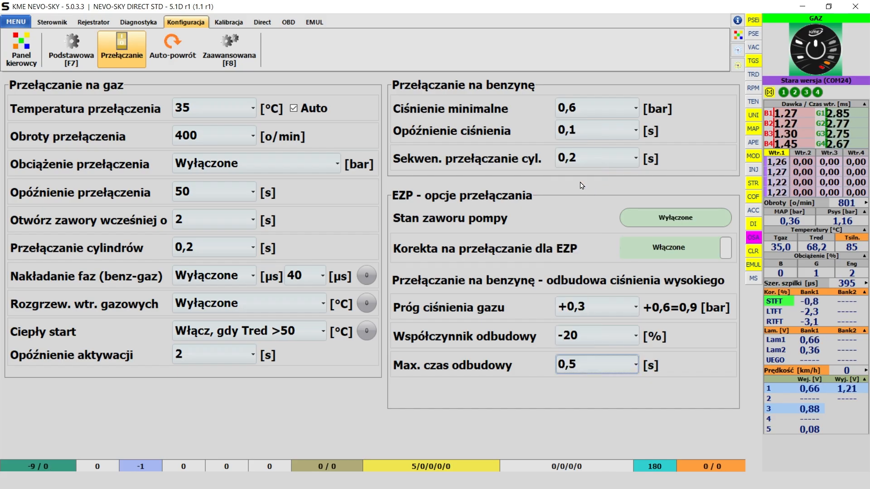